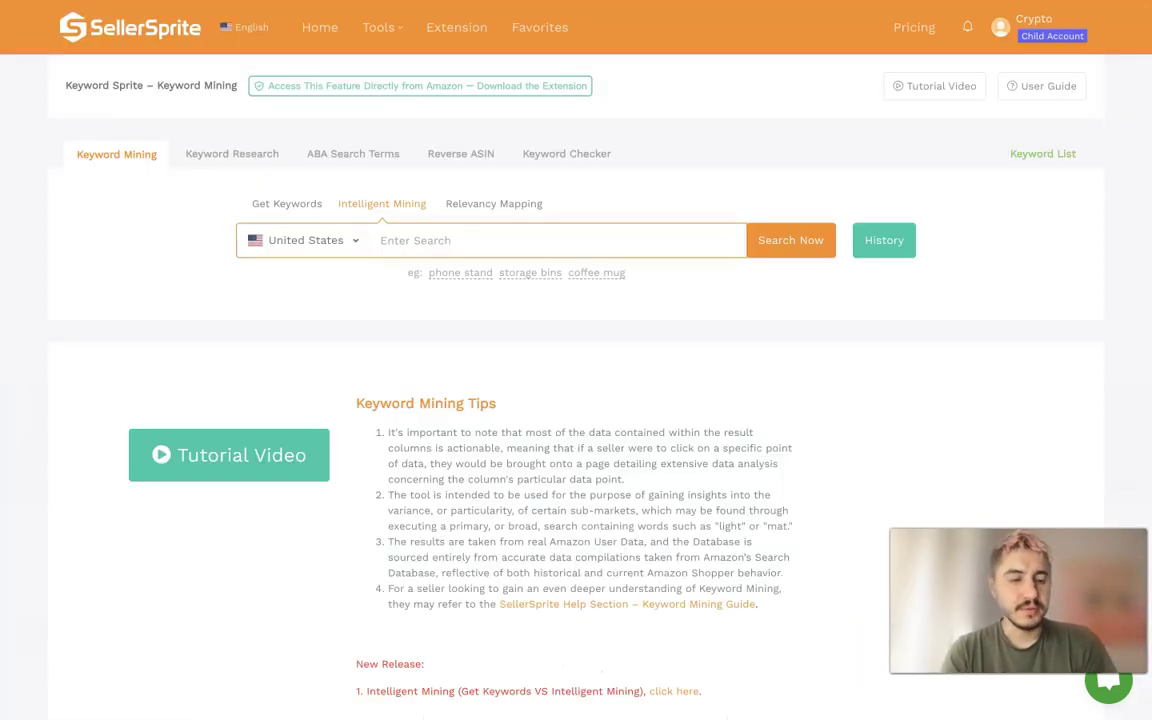
Search Intelligent Mining for 'toothbrush' using the 'electric toothbrush' suggestion
{"action": "scroll", "coordinate": [519, 339], "scroll_direction": "down", "scroll_amount": 1}
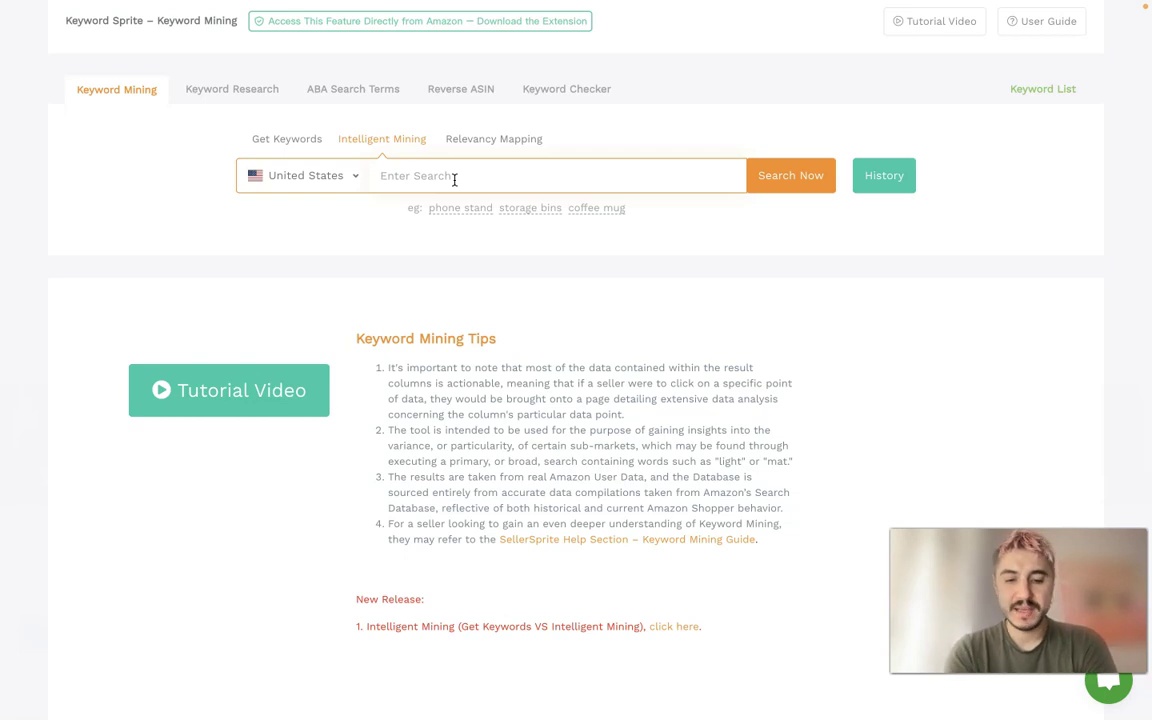
{"action": "type", "text": "too"}
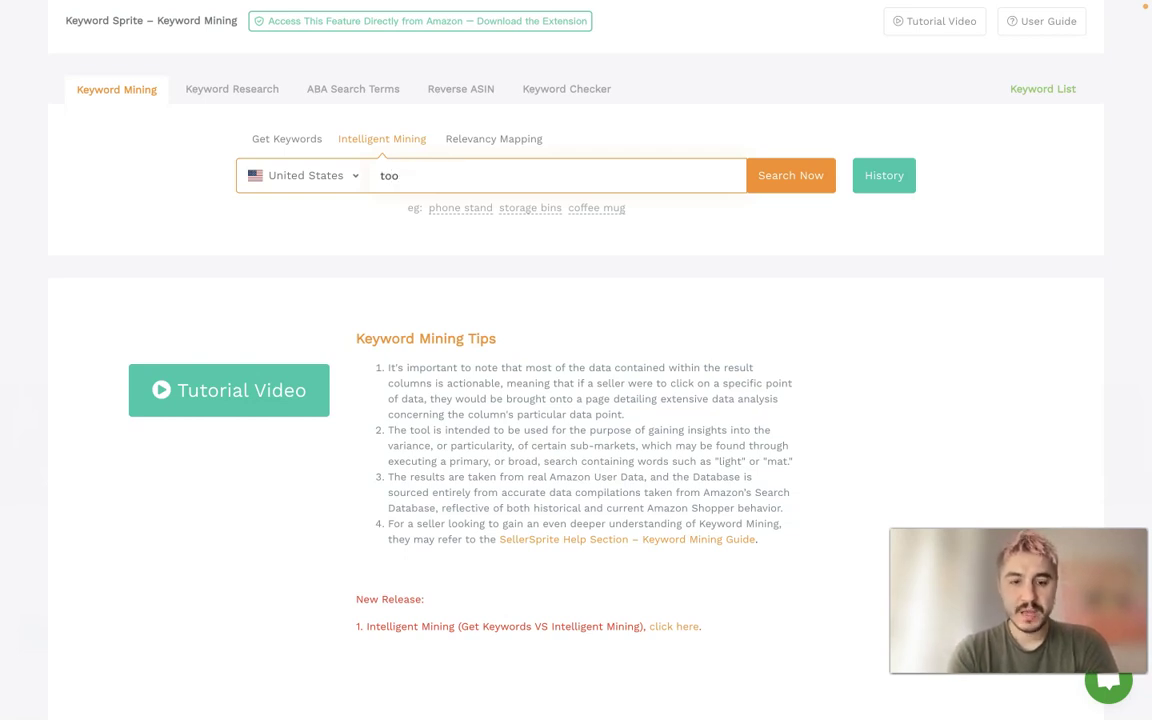
{"action": "type", "text": "thbrush"}
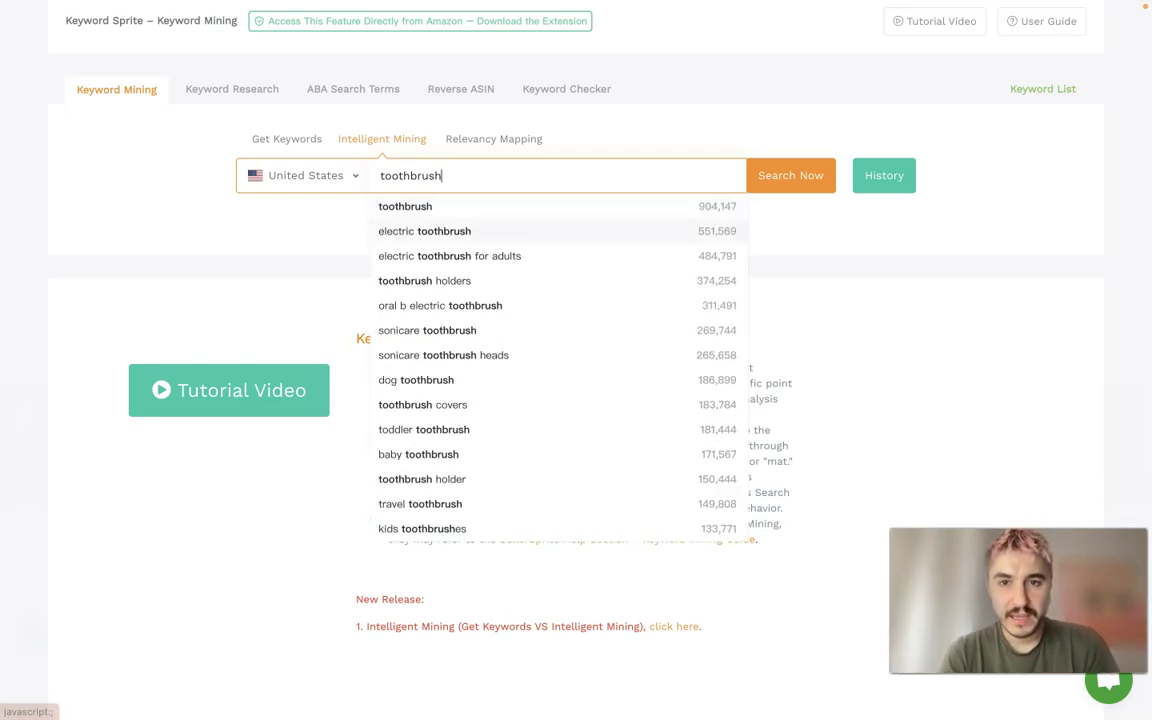
{"action": "left_click", "coordinate": [460, 231]}
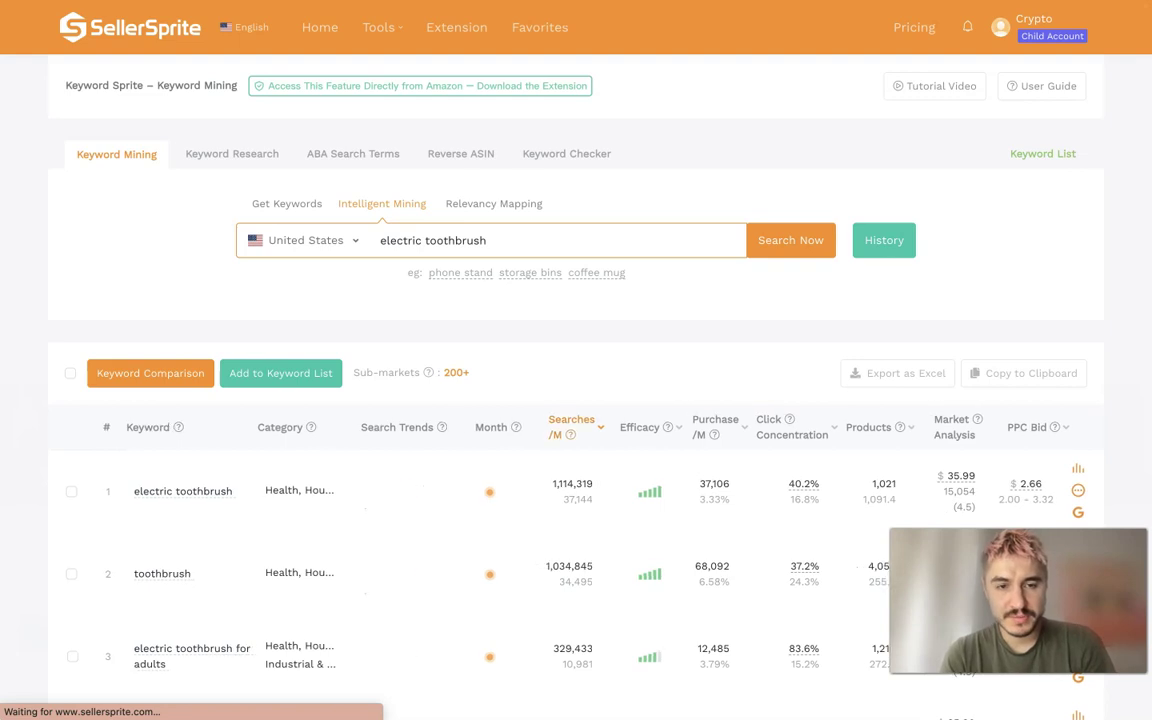
Review the electric toothbrush keyword results, ranked by monthly searches
{"action": "scroll", "coordinate": [546, 319], "scroll_direction": "down", "scroll_amount": 1}
{"action": "scroll", "coordinate": [546, 319], "scroll_direction": "down", "scroll_amount": 1}
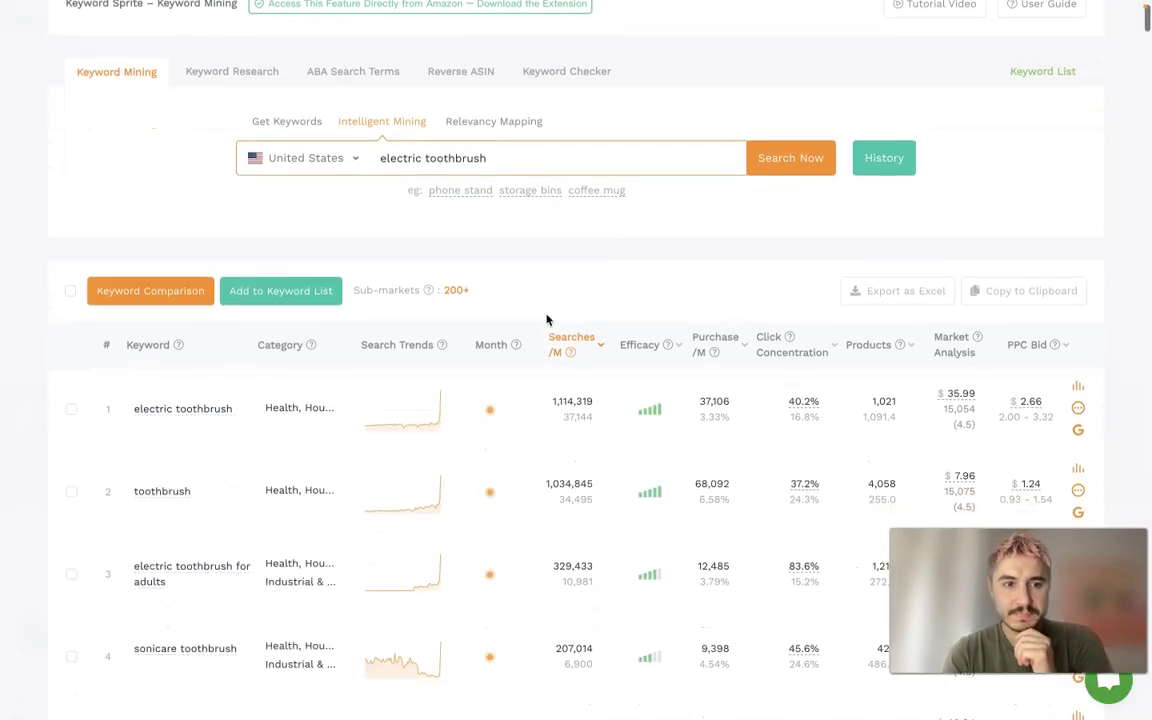
{"action": "scroll", "coordinate": [546, 319], "scroll_direction": "down", "scroll_amount": 2}
{"action": "scroll", "coordinate": [546, 319], "scroll_direction": "down", "scroll_amount": 1}
{"action": "scroll", "coordinate": [546, 319], "scroll_direction": "down", "scroll_amount": 1}
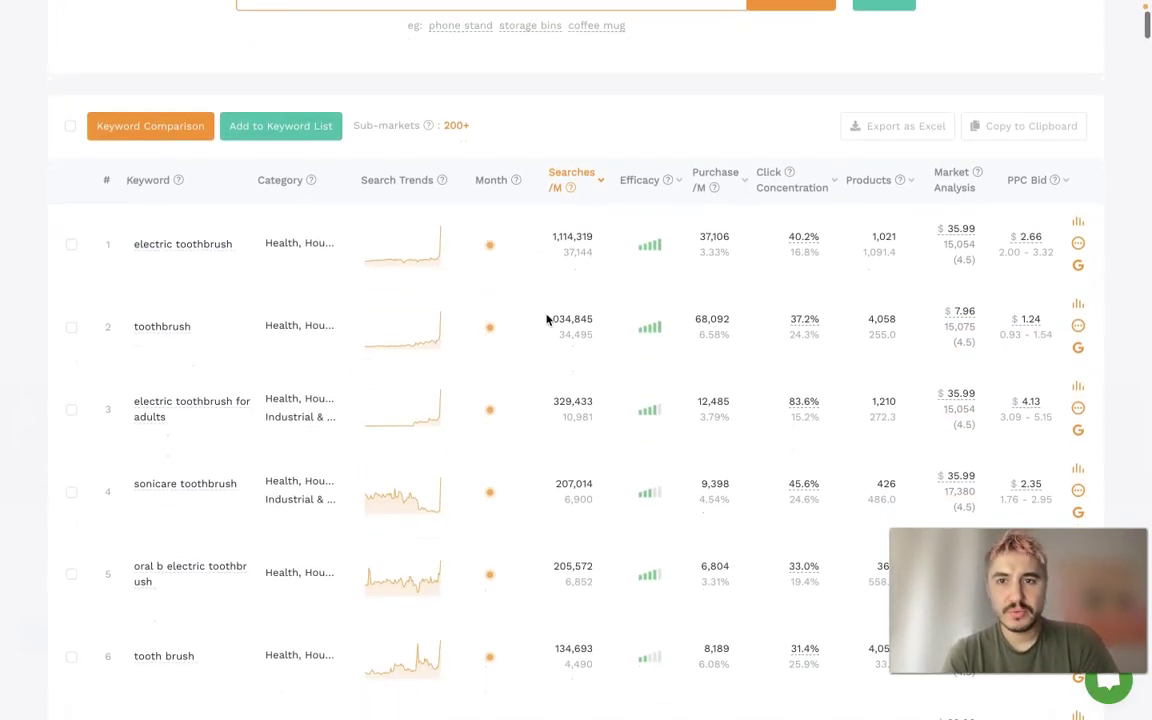
{"action": "scroll", "coordinate": [546, 319], "scroll_direction": "down", "scroll_amount": 2}
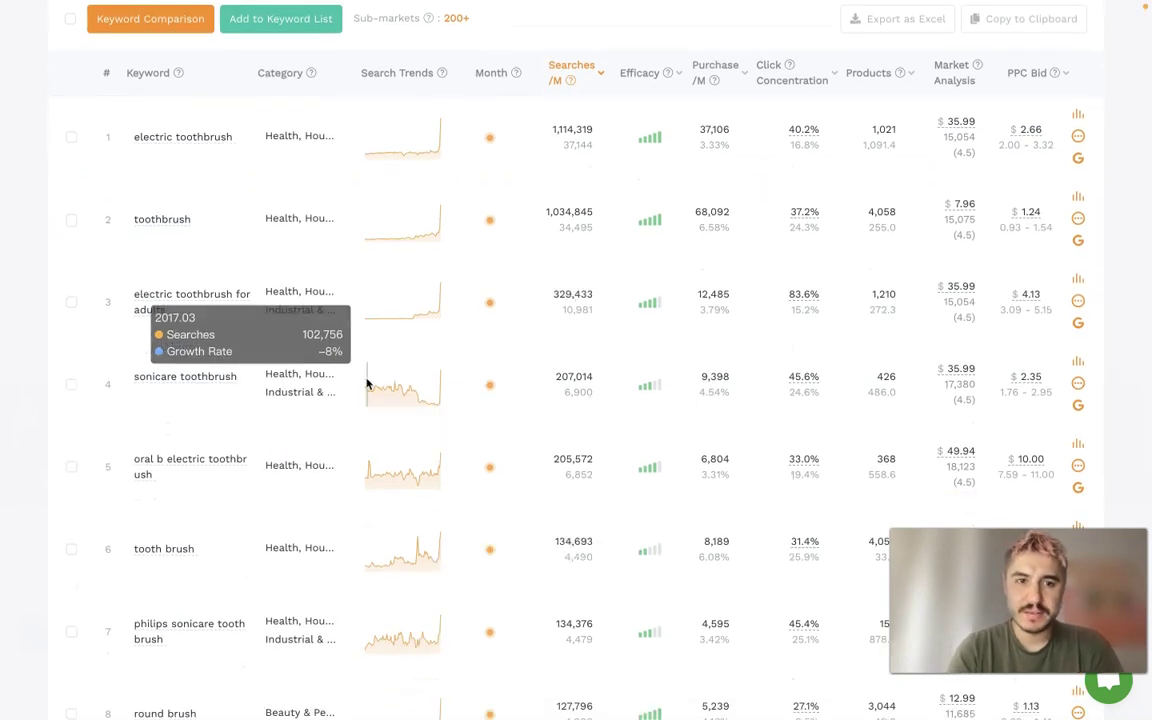
{"action": "scroll", "coordinate": [518, 139], "scroll_direction": "up", "scroll_amount": 1}
{"action": "scroll", "coordinate": [518, 139], "scroll_direction": "up", "scroll_amount": 1}
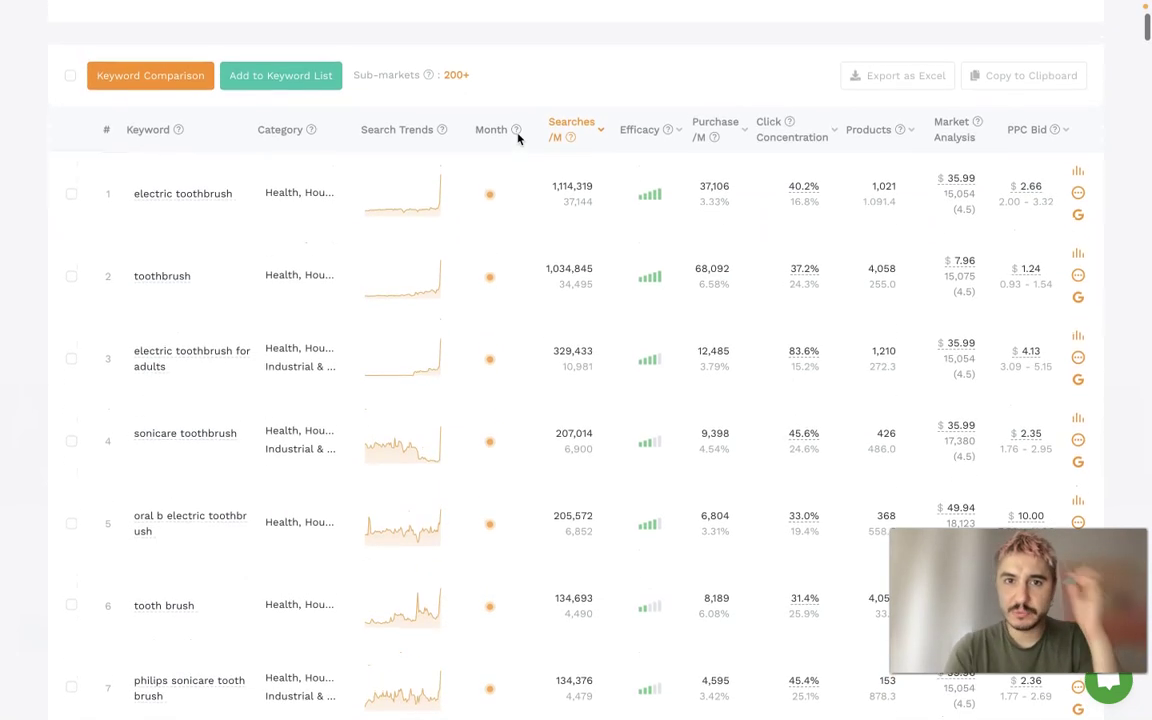
{"action": "scroll", "coordinate": [500, 110], "scroll_direction": "up", "scroll_amount": 1}
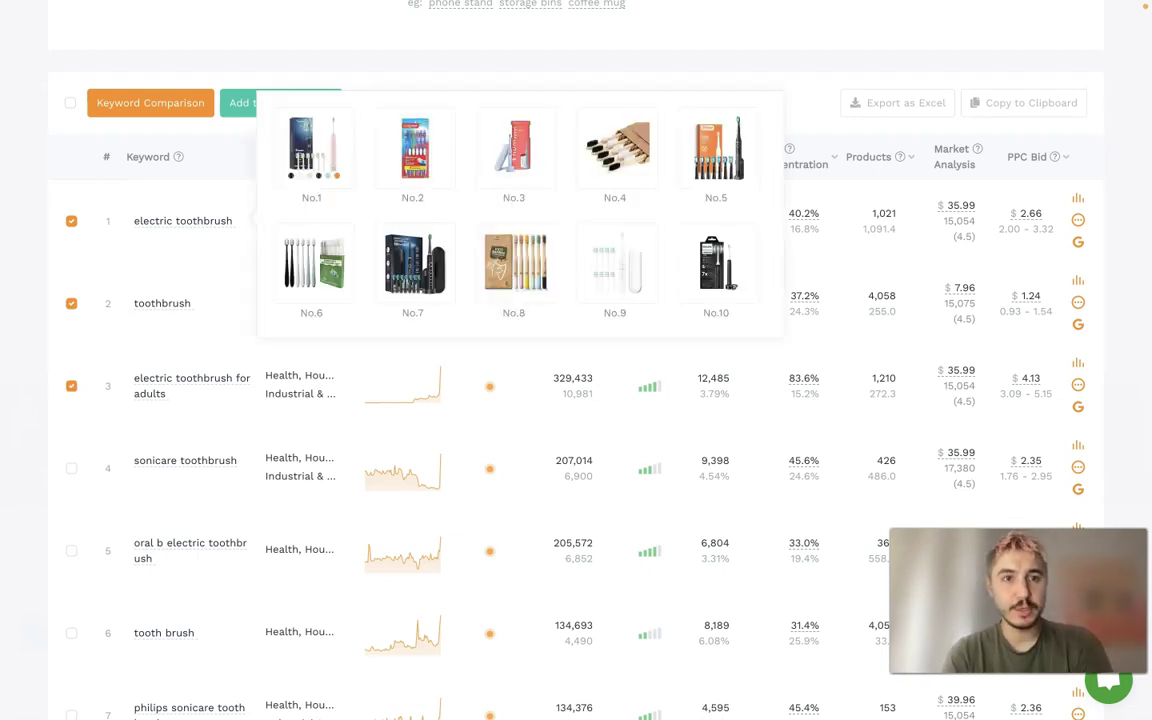
Add the three ticked toothbrush keywords to a new 'toothbrushes' list, skipping the follow-up prompt
{"action": "scroll", "coordinate": [193, 225], "scroll_direction": "up", "scroll_amount": 1}
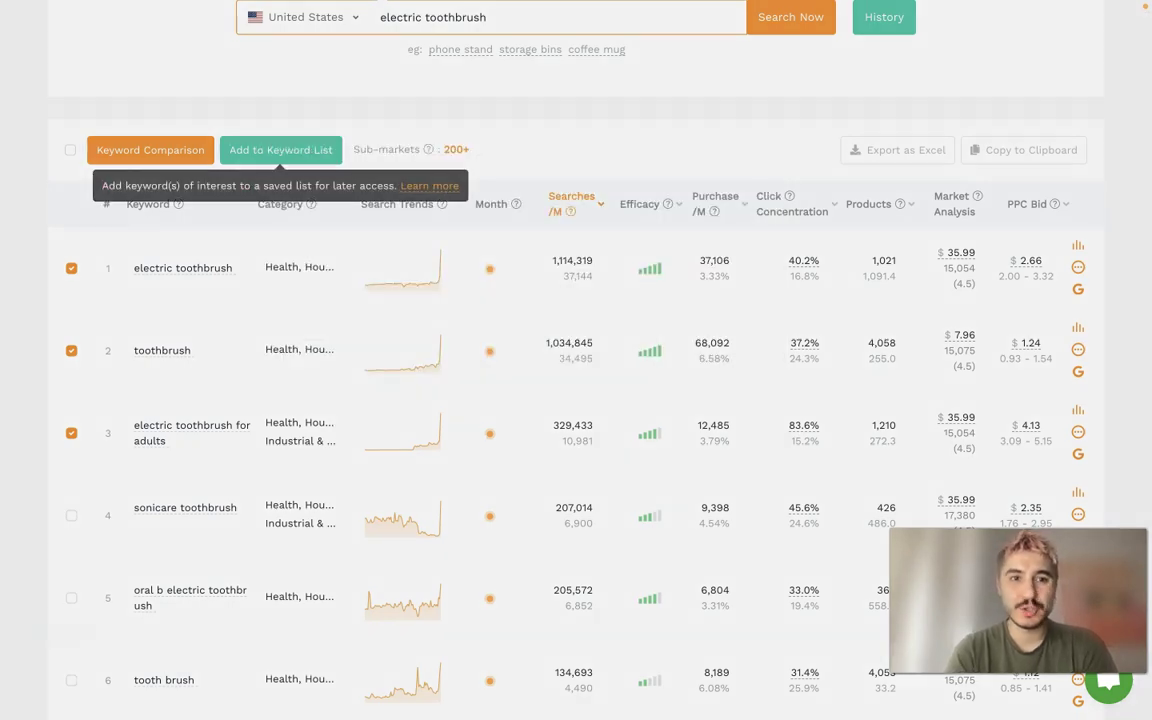
{"action": "left_click", "coordinate": [280, 150]}
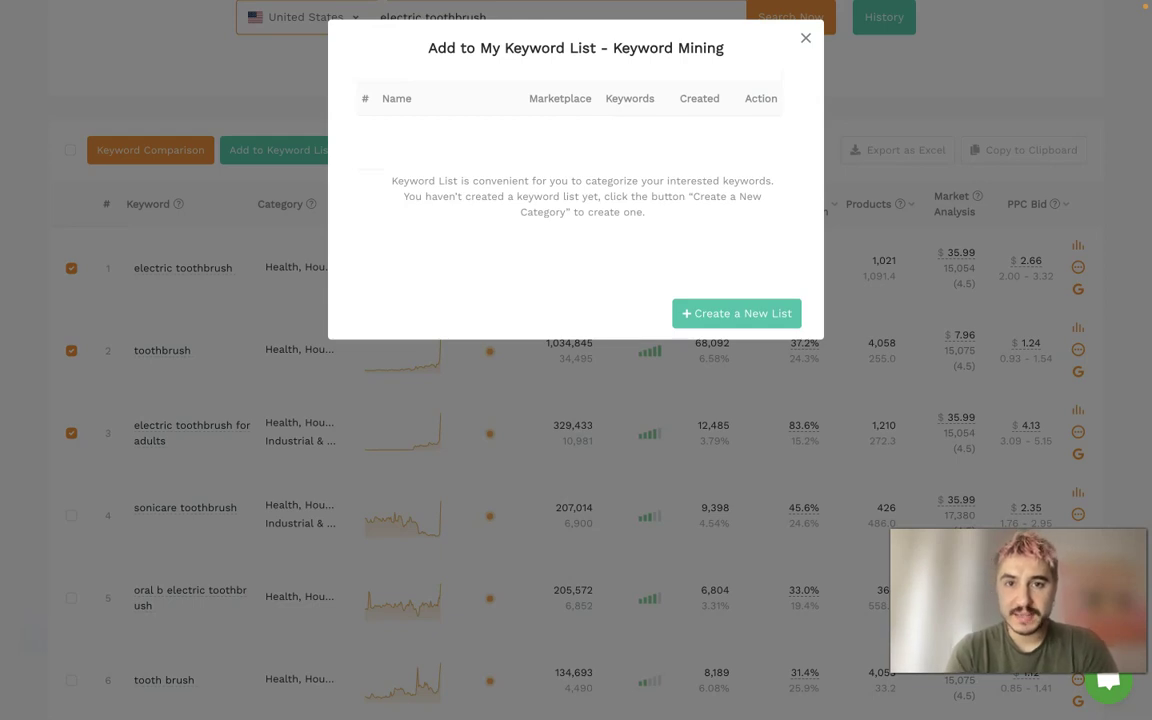
{"action": "left_click", "coordinate": [743, 318]}
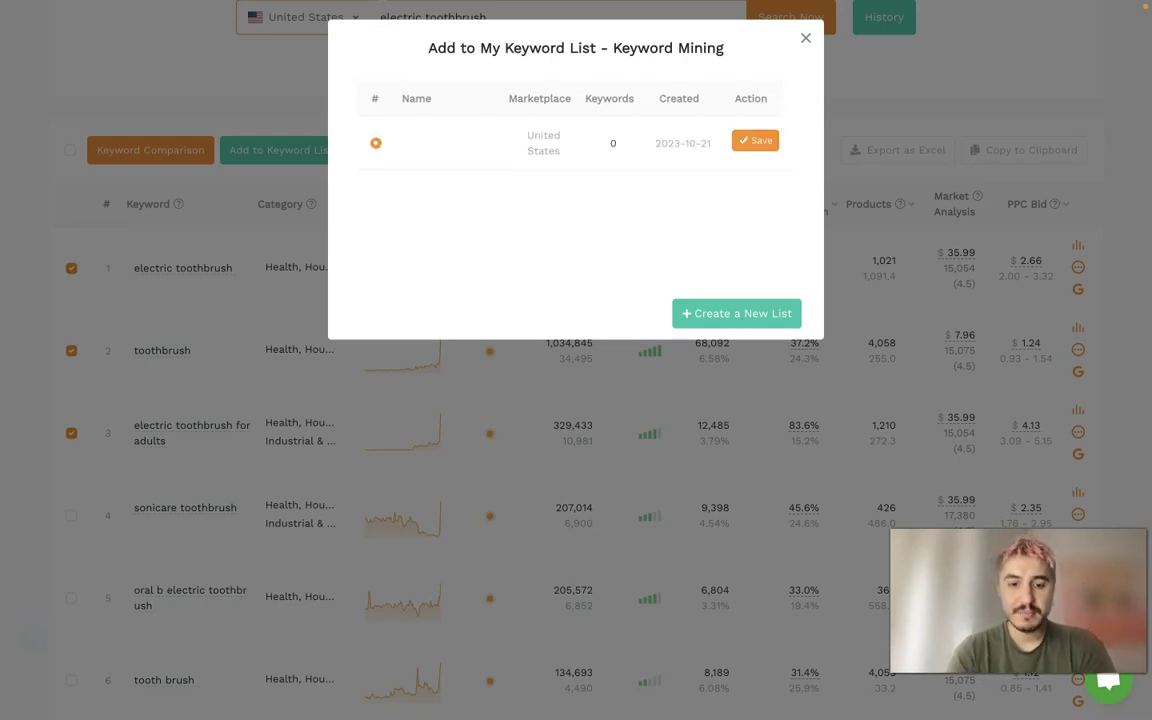
{"action": "type", "text": "toothbrushes"}
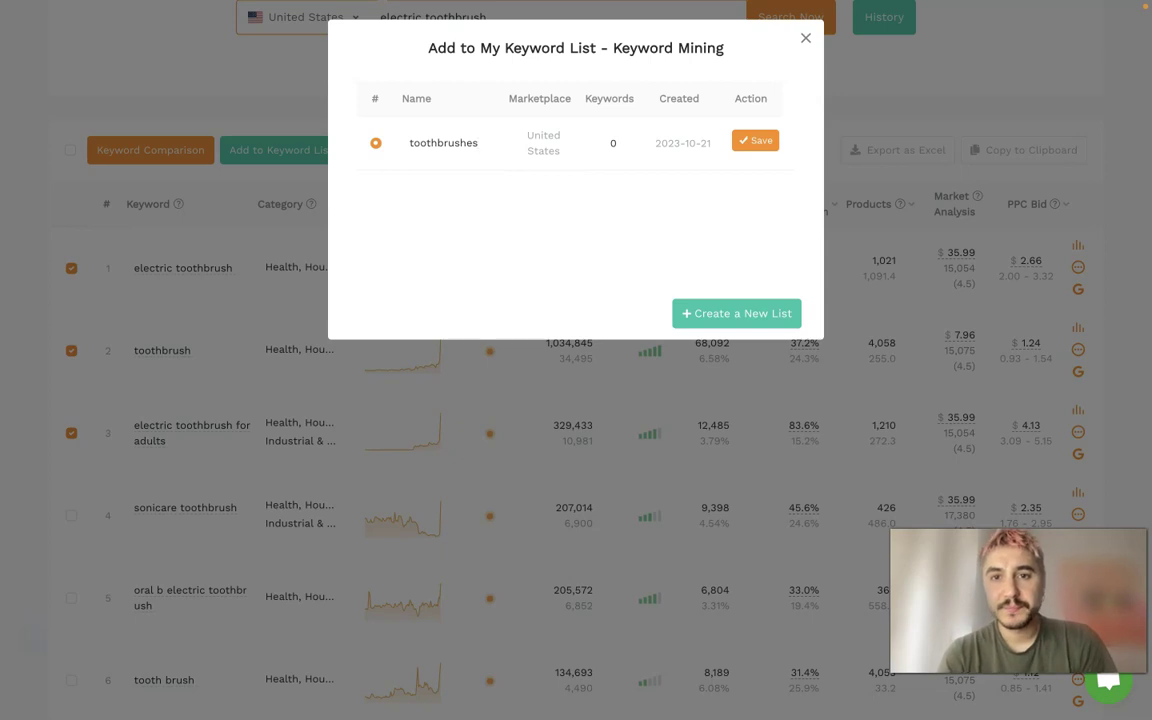
{"action": "left_click", "coordinate": [755, 142]}
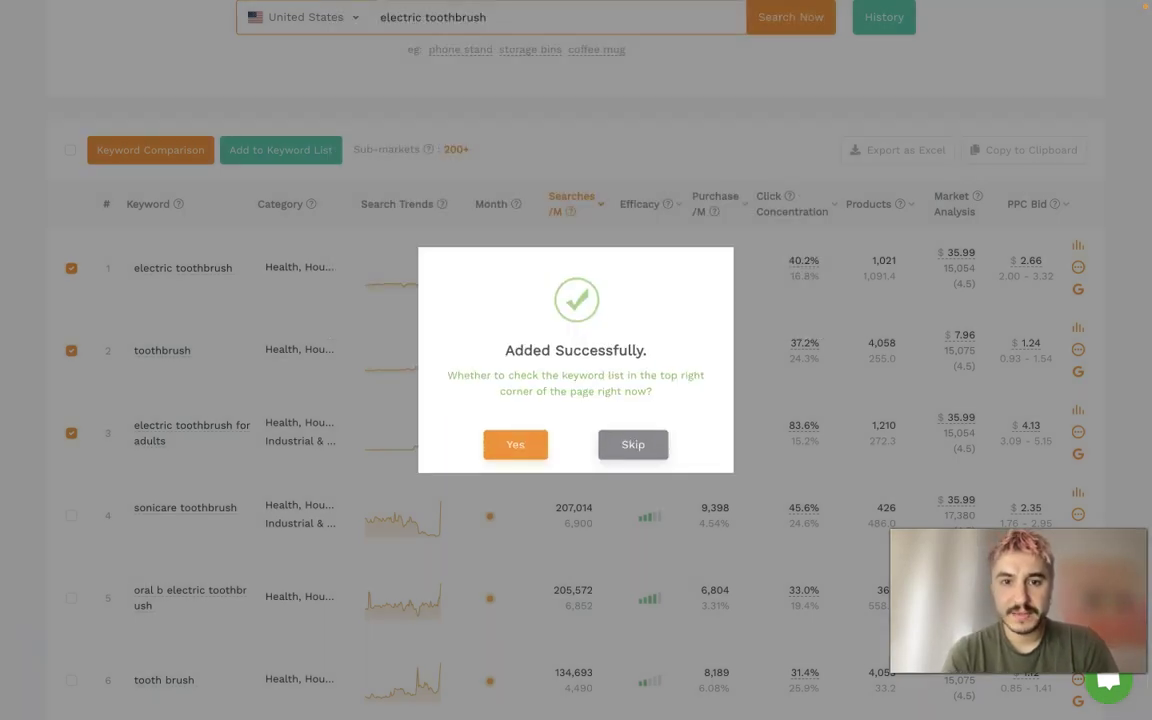
{"action": "left_click", "coordinate": [612, 444]}
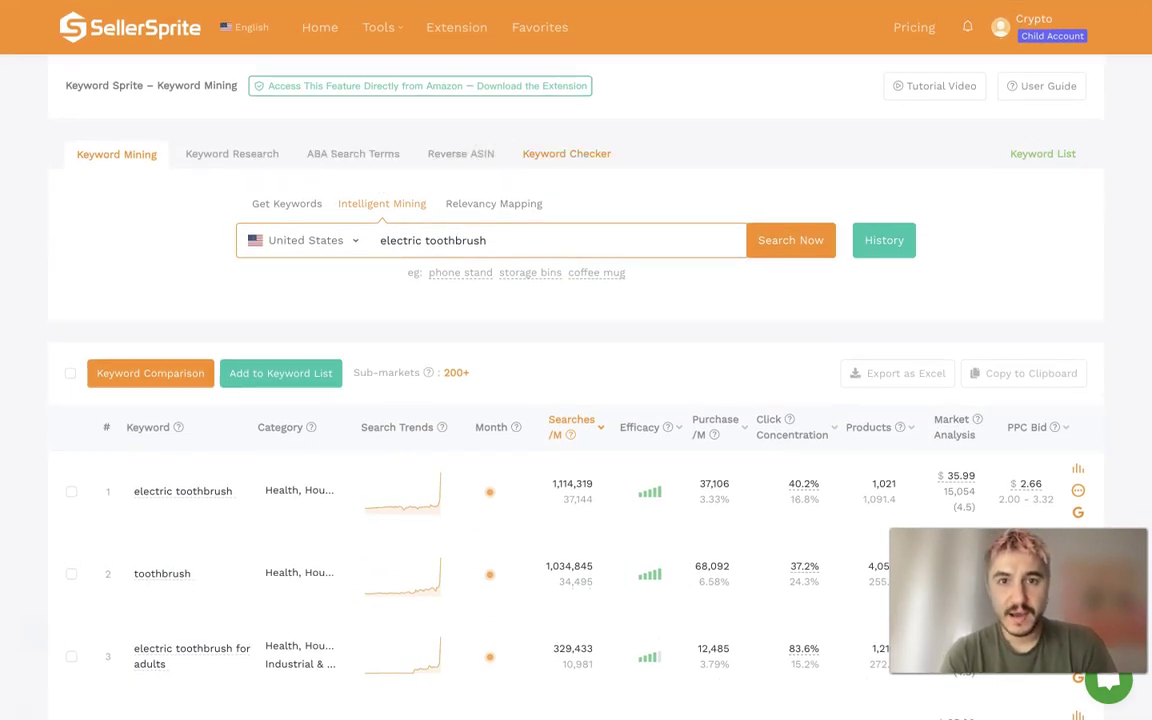
Check that the toothbrushes list holds 3 keywords, then switch to Reverse ASIN
{"action": "left_click", "coordinate": [1040, 153]}
{"action": "scroll", "coordinate": [576, 400], "scroll_direction": "down", "scroll_amount": 3}
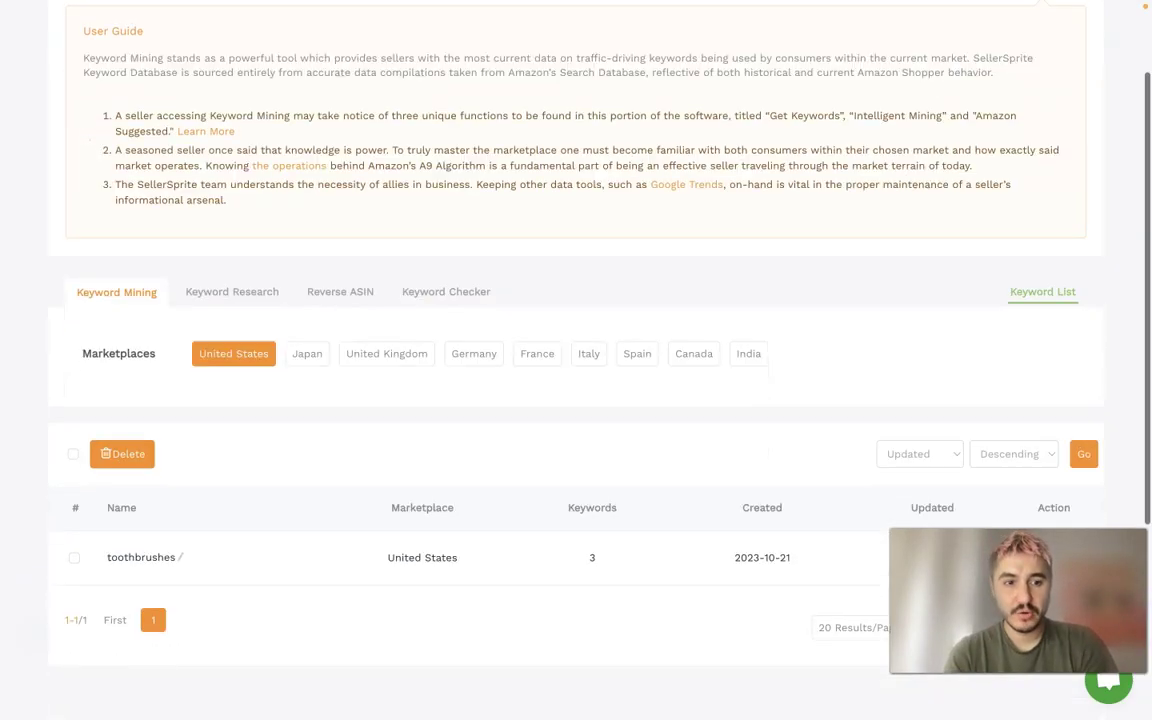
{"action": "scroll", "coordinate": [576, 360], "scroll_direction": "up", "scroll_amount": 3}
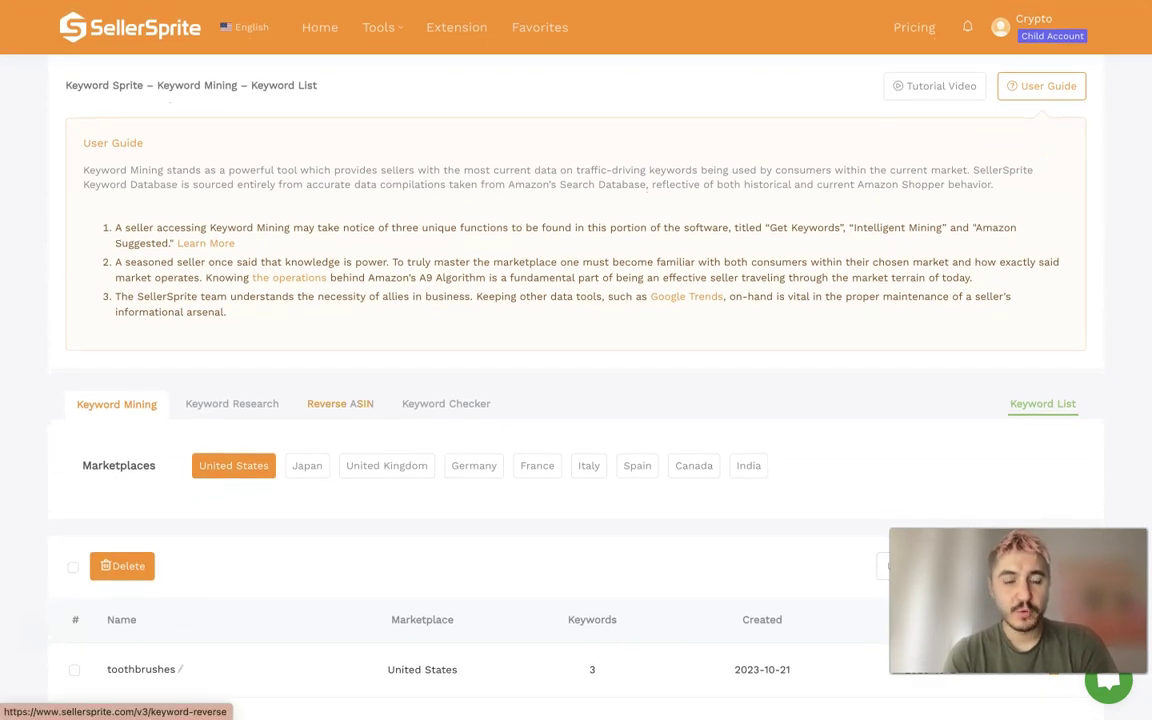
{"action": "left_click", "coordinate": [340, 404]}
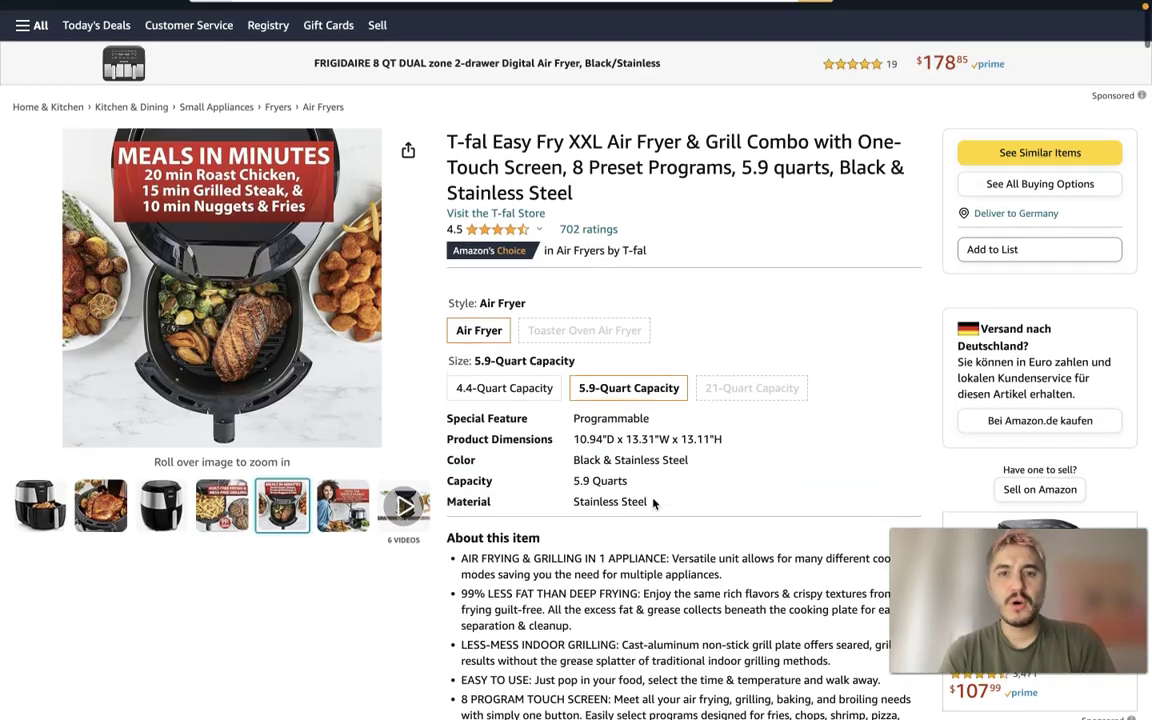
Scroll the T-fal air fryer page to Product information and select ASIN B099Y1Q241
{"action": "scroll", "coordinate": [653, 503], "scroll_direction": "down", "scroll_amount": 1}
{"action": "scroll", "coordinate": [653, 503], "scroll_direction": "down", "scroll_amount": 1}
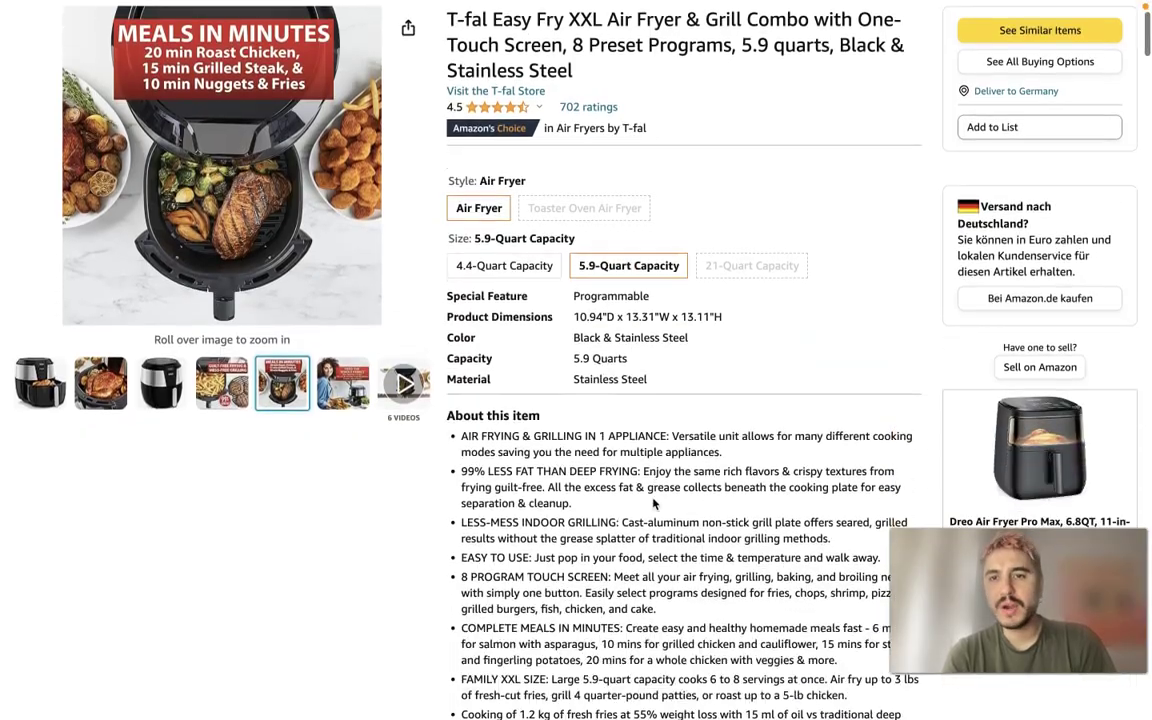
{"action": "scroll", "coordinate": [653, 503], "scroll_direction": "down", "scroll_amount": 3}
{"action": "scroll", "coordinate": [653, 503], "scroll_direction": "down", "scroll_amount": 10}
{"action": "scroll", "coordinate": [653, 503], "scroll_direction": "down", "scroll_amount": 5}
{"action": "scroll", "coordinate": [653, 503], "scroll_direction": "down", "scroll_amount": 5}
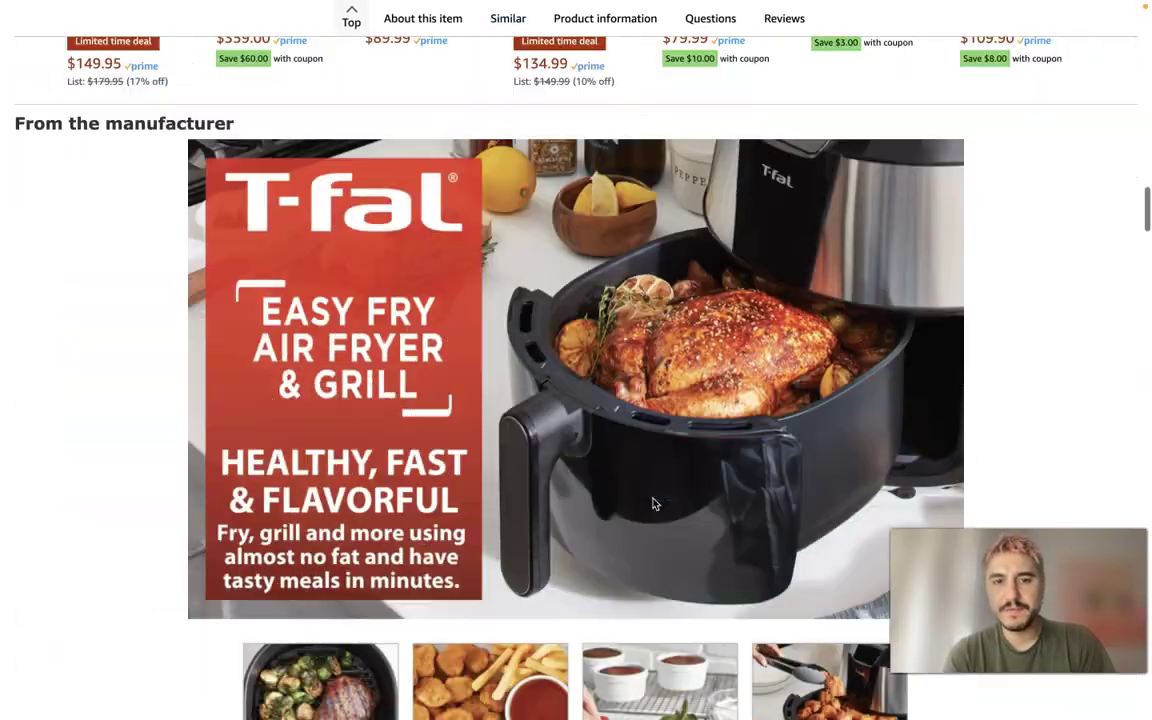
{"action": "scroll", "coordinate": [653, 503], "scroll_direction": "down", "scroll_amount": 5}
{"action": "scroll", "coordinate": [653, 503], "scroll_direction": "down", "scroll_amount": 5}
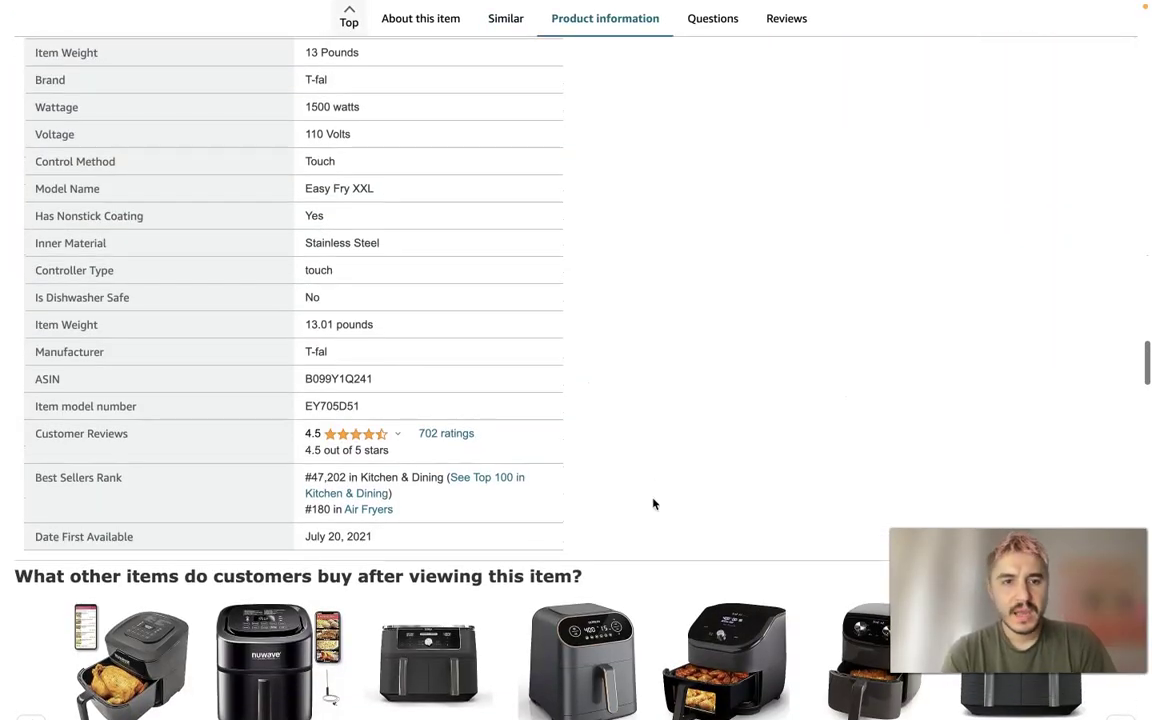
{"action": "double_click", "coordinate": [338, 378]}
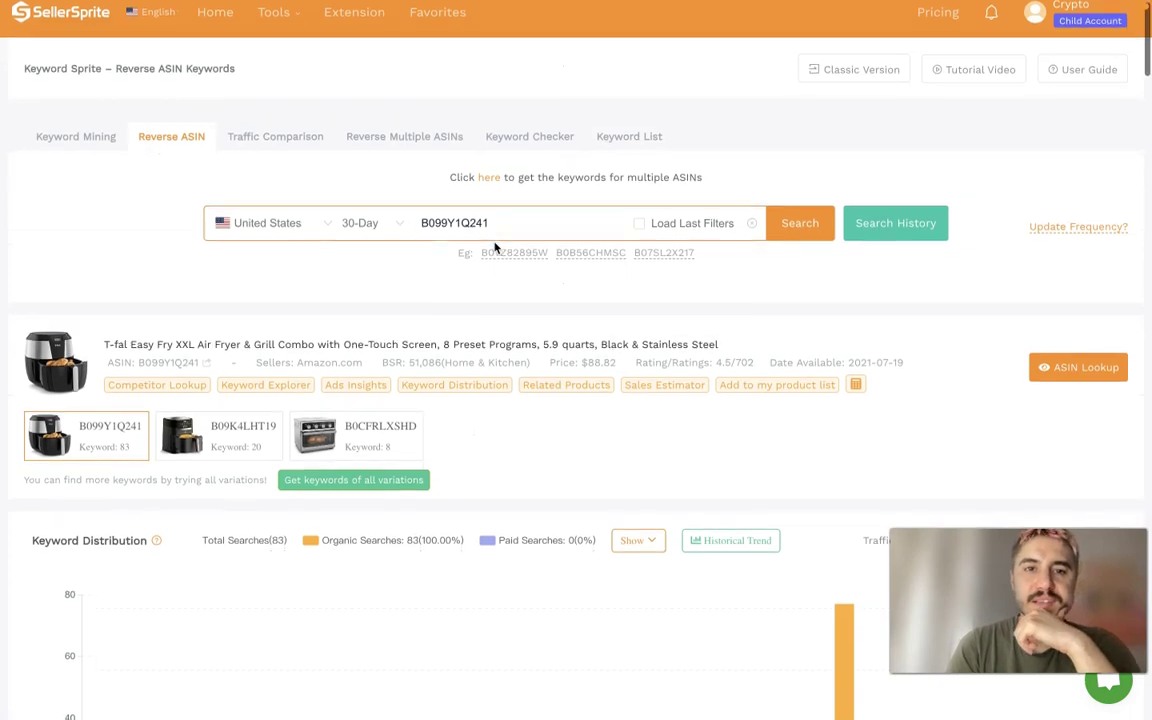
Browse the Reverse ASIN results to find tefal and phillips air fryer xxl
{"action": "scroll", "coordinate": [519, 231], "scroll_direction": "down", "scroll_amount": 4}
{"action": "scroll", "coordinate": [519, 230], "scroll_direction": "down", "scroll_amount": 4}
{"action": "scroll", "coordinate": [519, 230], "scroll_direction": "down", "scroll_amount": 1}
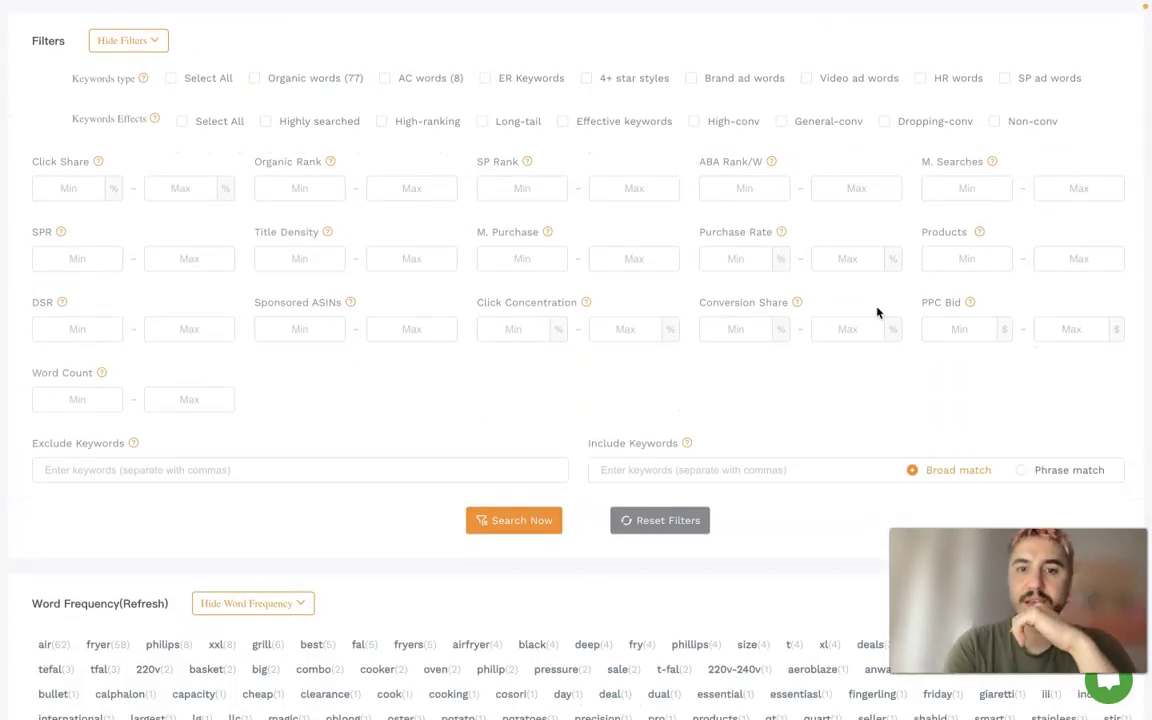
{"action": "scroll", "coordinate": [877, 313], "scroll_direction": "down", "scroll_amount": 3}
{"action": "scroll", "coordinate": [877, 313], "scroll_direction": "down", "scroll_amount": 3}
{"action": "scroll", "coordinate": [877, 313], "scroll_direction": "down", "scroll_amount": 1}
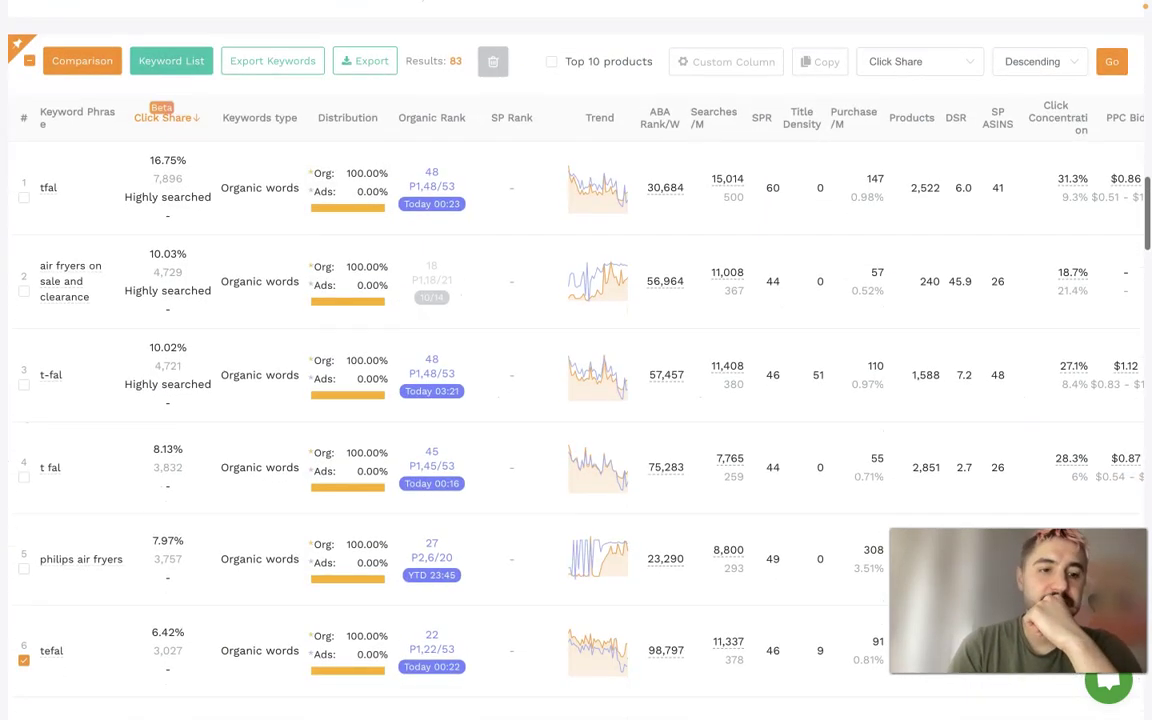
{"action": "scroll", "coordinate": [437, 231], "scroll_direction": "down", "scroll_amount": 2}
{"action": "scroll", "coordinate": [108, 288], "scroll_direction": "down", "scroll_amount": 1}
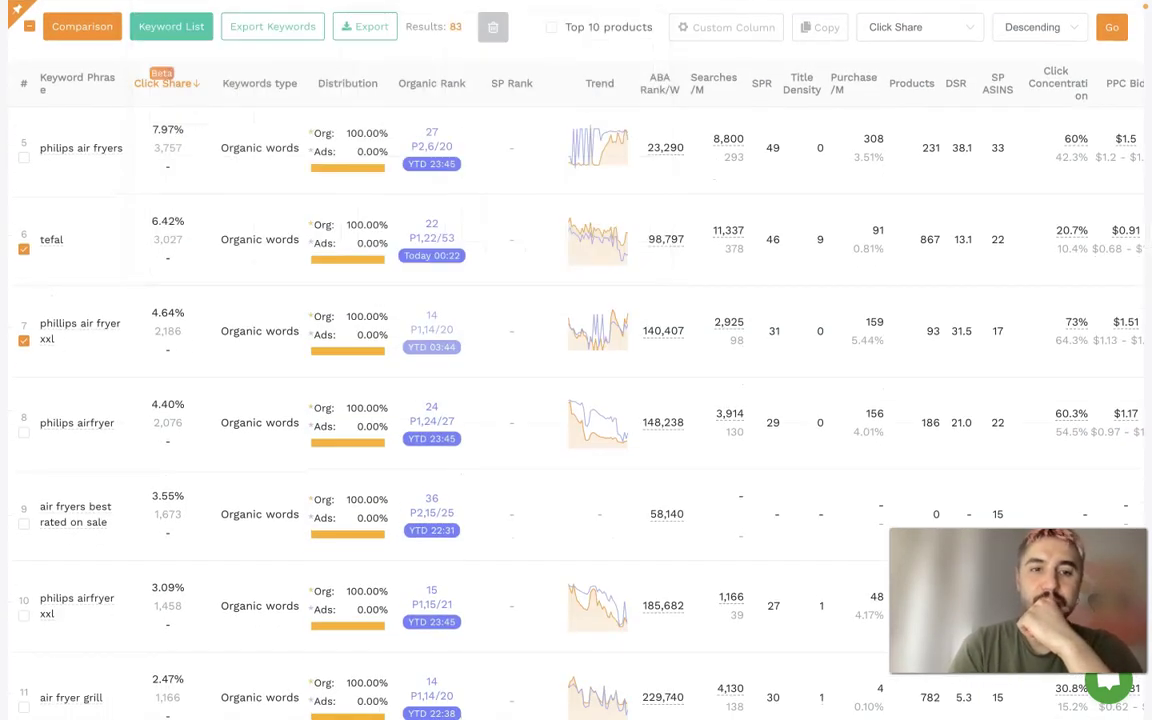
{"action": "scroll", "coordinate": [287, 388], "scroll_direction": "up", "scroll_amount": 1}
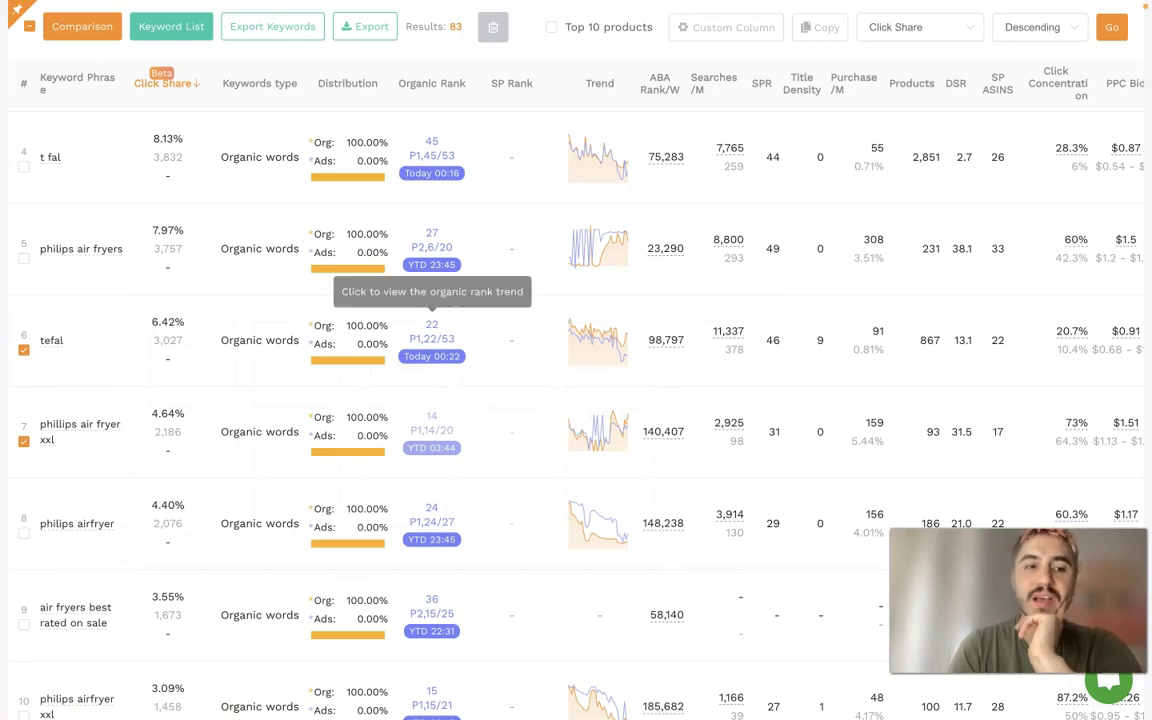
{"action": "scroll", "coordinate": [85, 386], "scroll_direction": "up", "scroll_amount": 1}
{"action": "scroll", "coordinate": [85, 386], "scroll_direction": "up", "scroll_amount": 5}
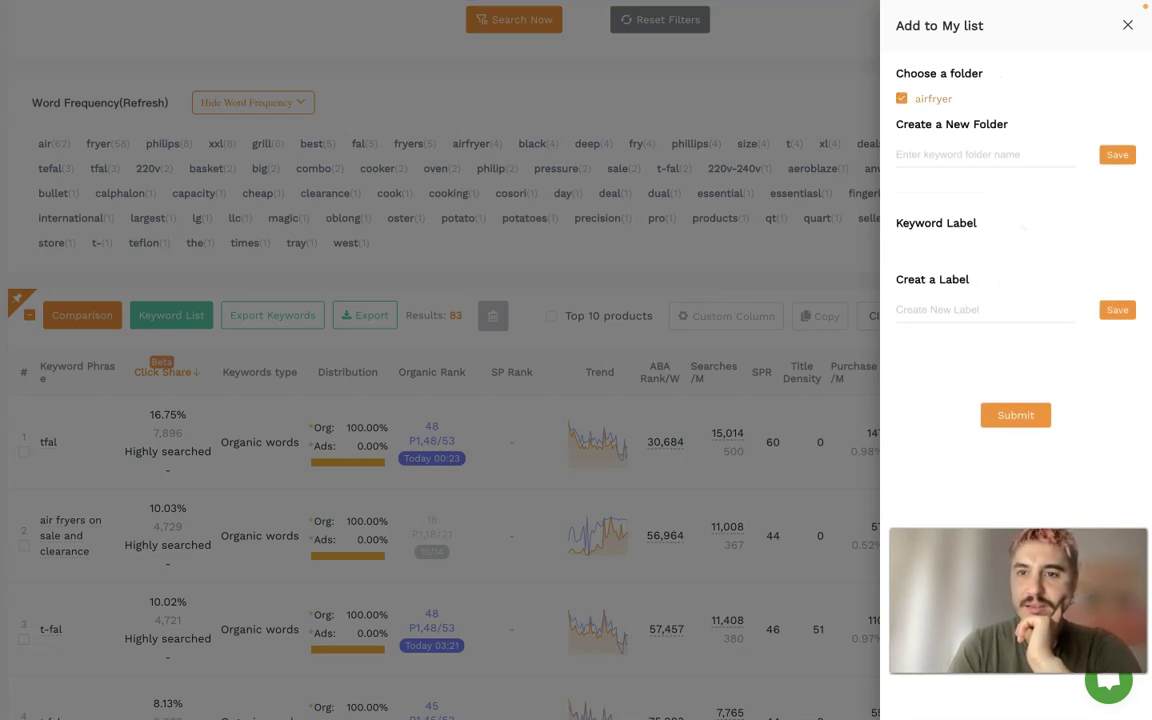
Save the ticked tefal and phillips air fryer xxl keywords to the airfryer list
{"action": "left_click", "coordinate": [1019, 418]}
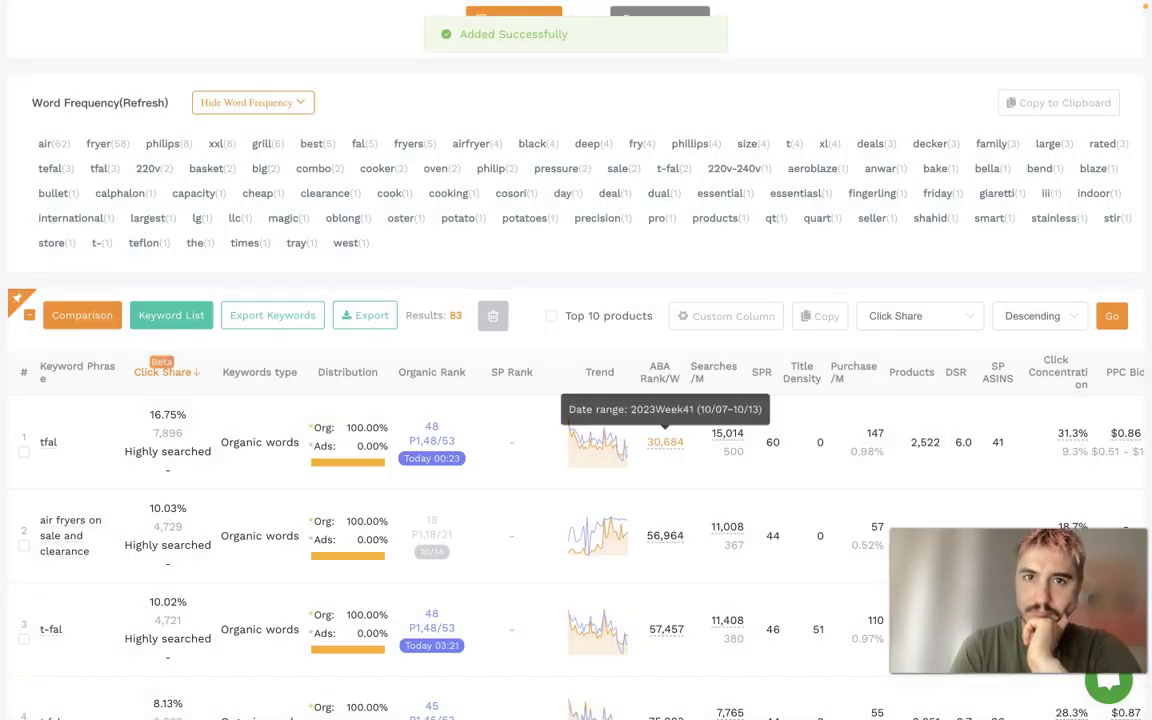
{"action": "scroll", "coordinate": [672, 454], "scroll_direction": "up", "scroll_amount": 5}
{"action": "scroll", "coordinate": [672, 454], "scroll_direction": "up", "scroll_amount": 5}
{"action": "scroll", "coordinate": [672, 454], "scroll_direction": "up", "scroll_amount": 5}
{"action": "scroll", "coordinate": [672, 454], "scroll_direction": "up", "scroll_amount": 3}
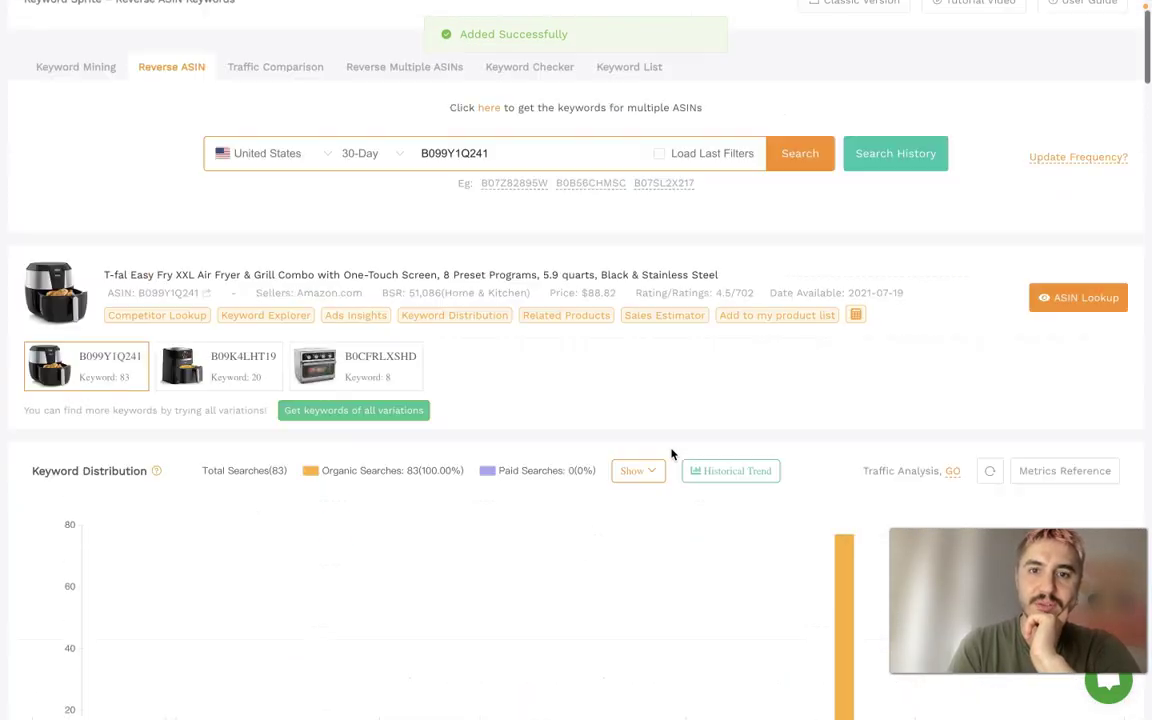
{"action": "scroll", "coordinate": [672, 454], "scroll_direction": "up", "scroll_amount": 2}
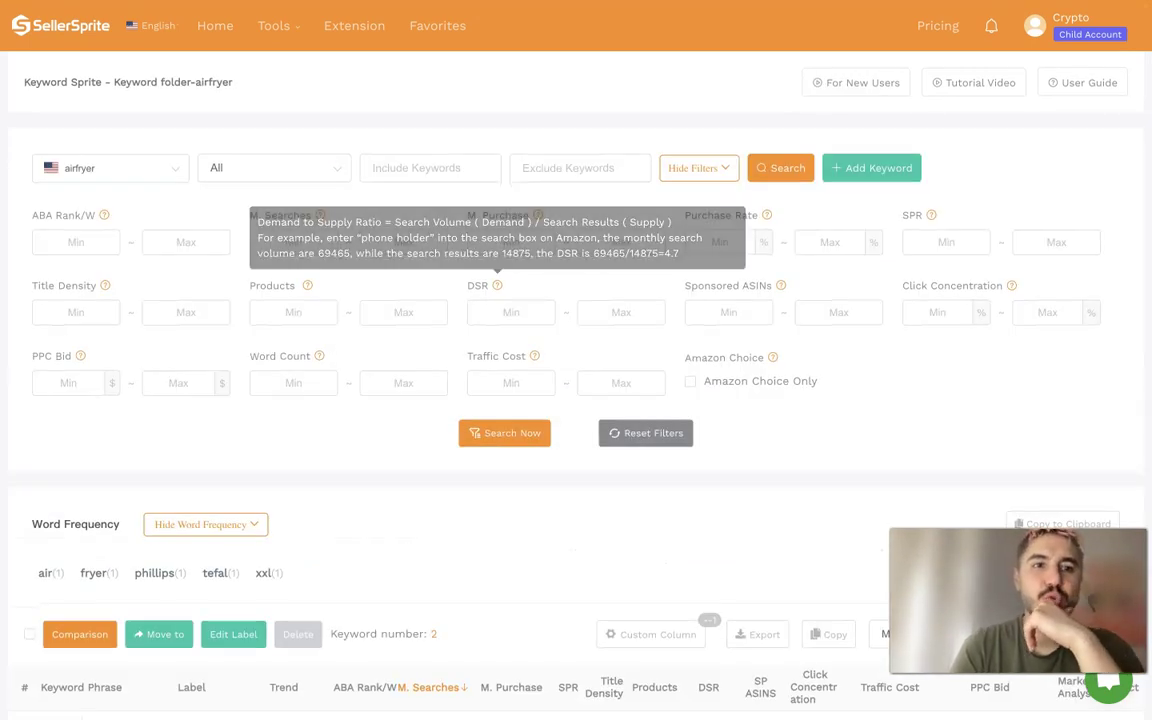
In the airfryer folder's keyword table, tick the tefal keyword for comparison
{"action": "scroll", "coordinate": [522, 142], "scroll_direction": "down", "scroll_amount": 3}
{"action": "scroll", "coordinate": [522, 142], "scroll_direction": "down", "scroll_amount": 2}
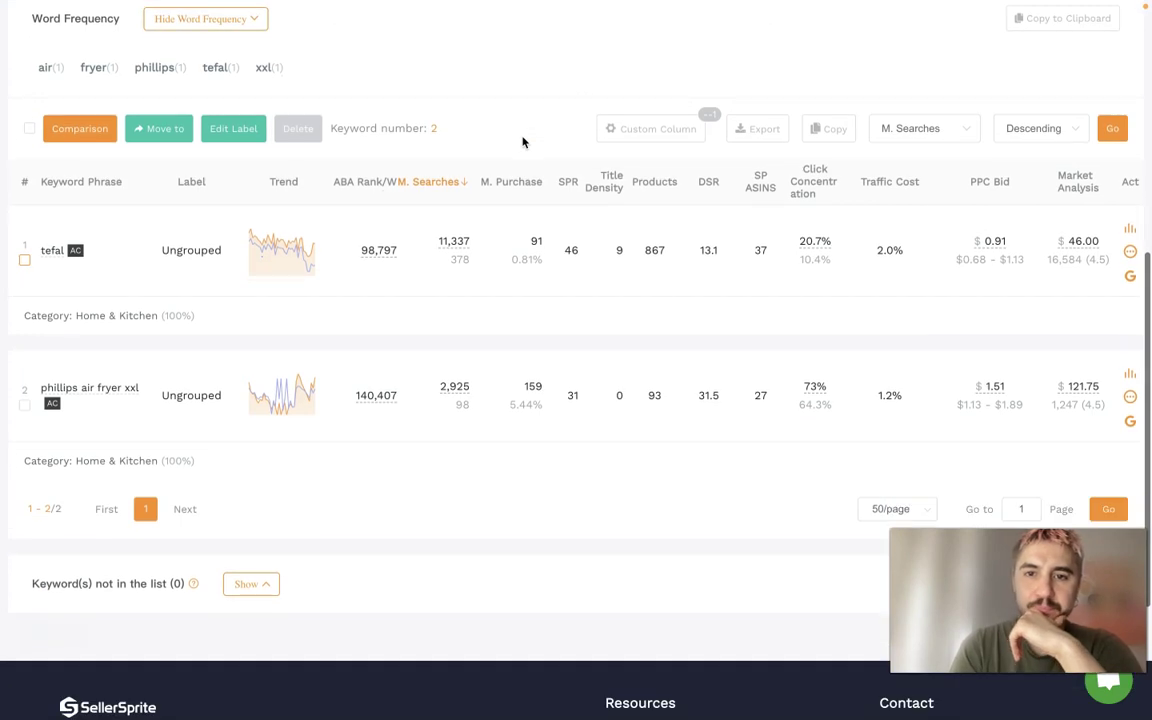
{"action": "scroll", "coordinate": [522, 142], "scroll_direction": "up", "scroll_amount": 1}
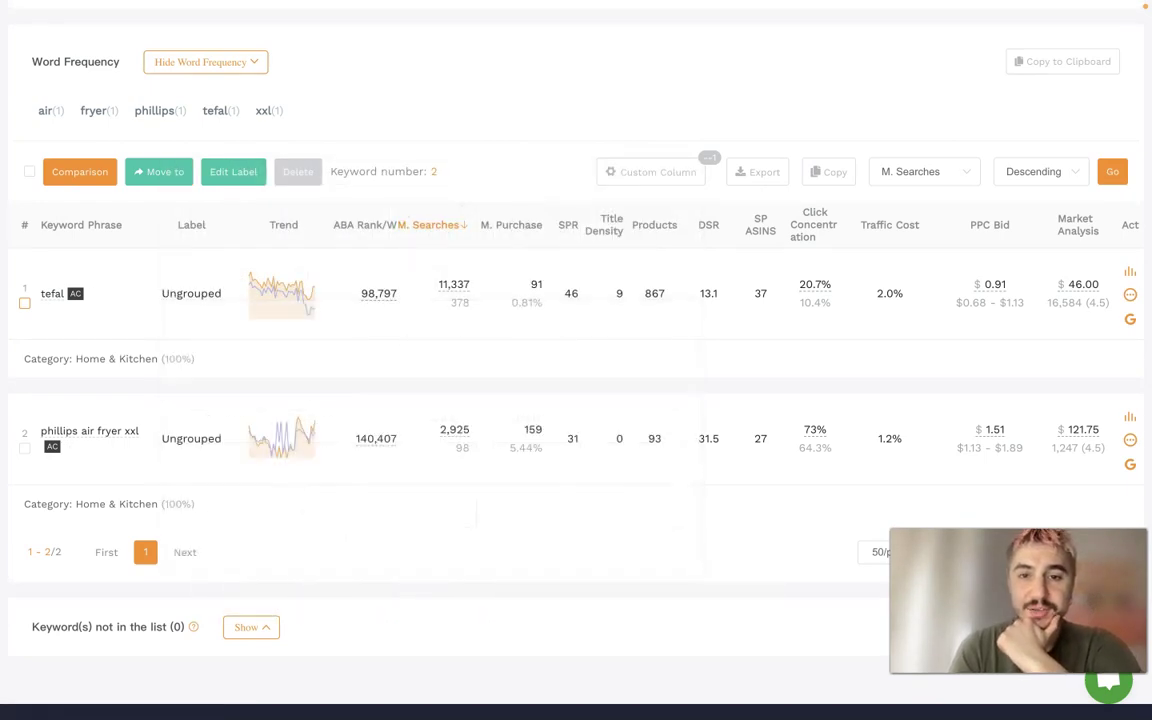
{"action": "scroll", "coordinate": [745, 514], "scroll_direction": "up", "scroll_amount": 1}
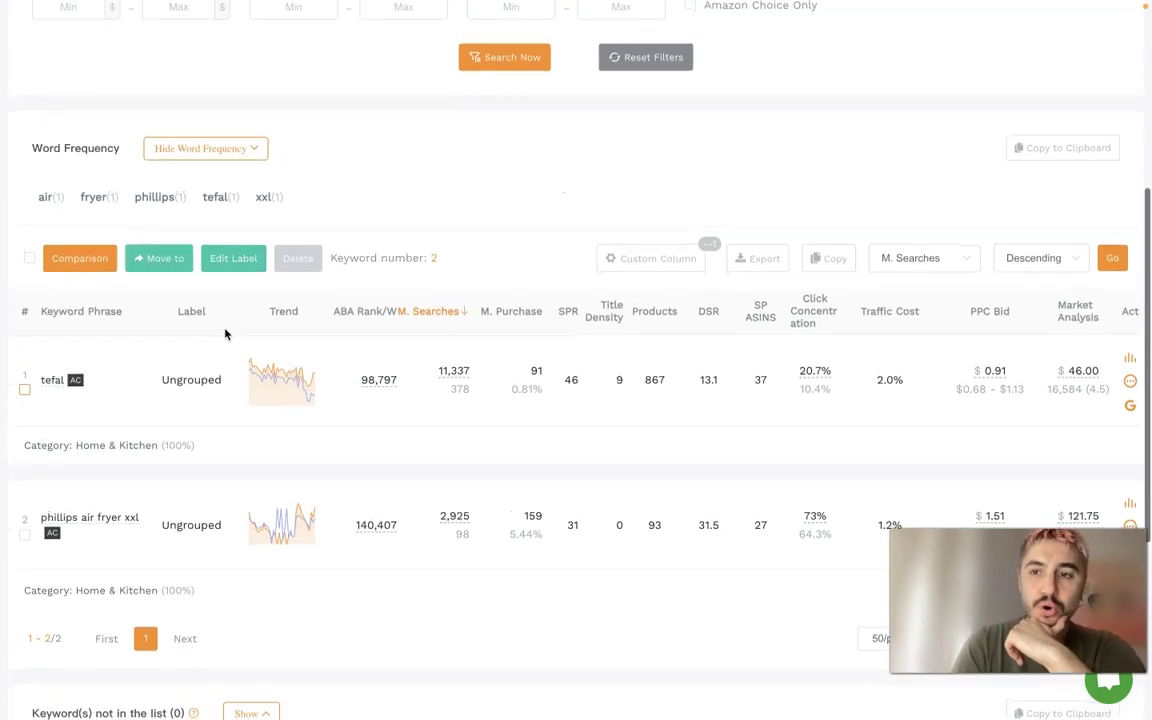
{"action": "scroll", "coordinate": [202, 294], "scroll_direction": "down", "scroll_amount": 1}
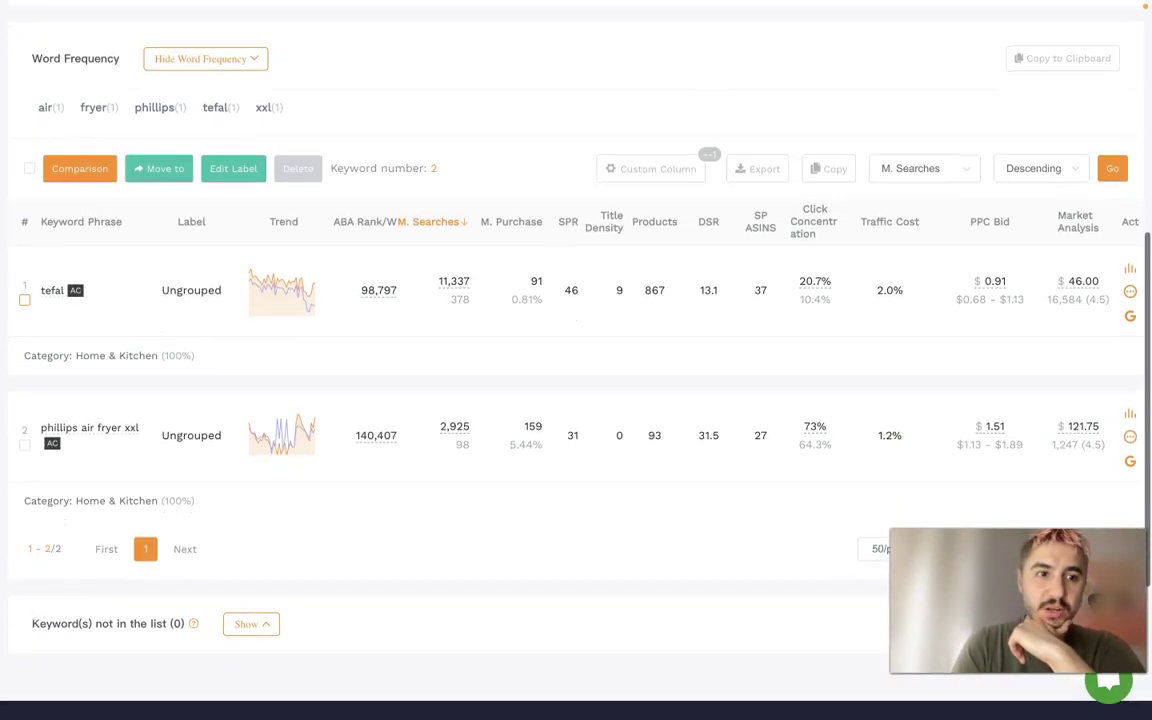
{"action": "left_click", "coordinate": [24, 298]}
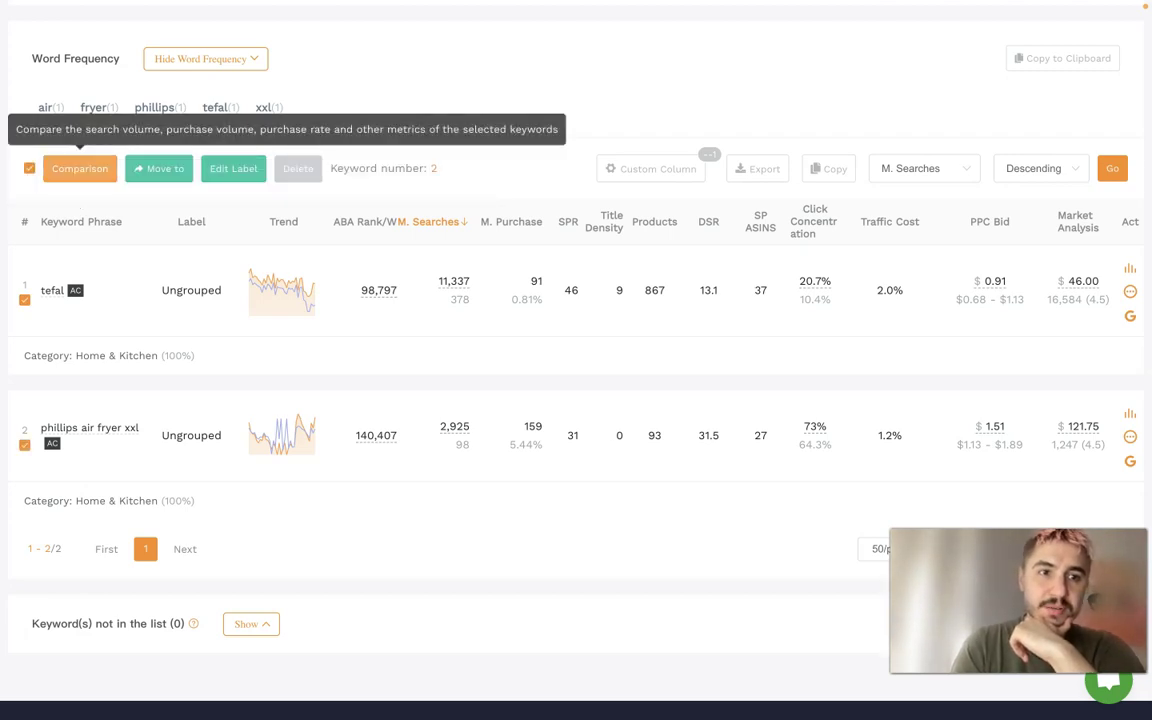
{"action": "left_click", "coordinate": [79, 168]}
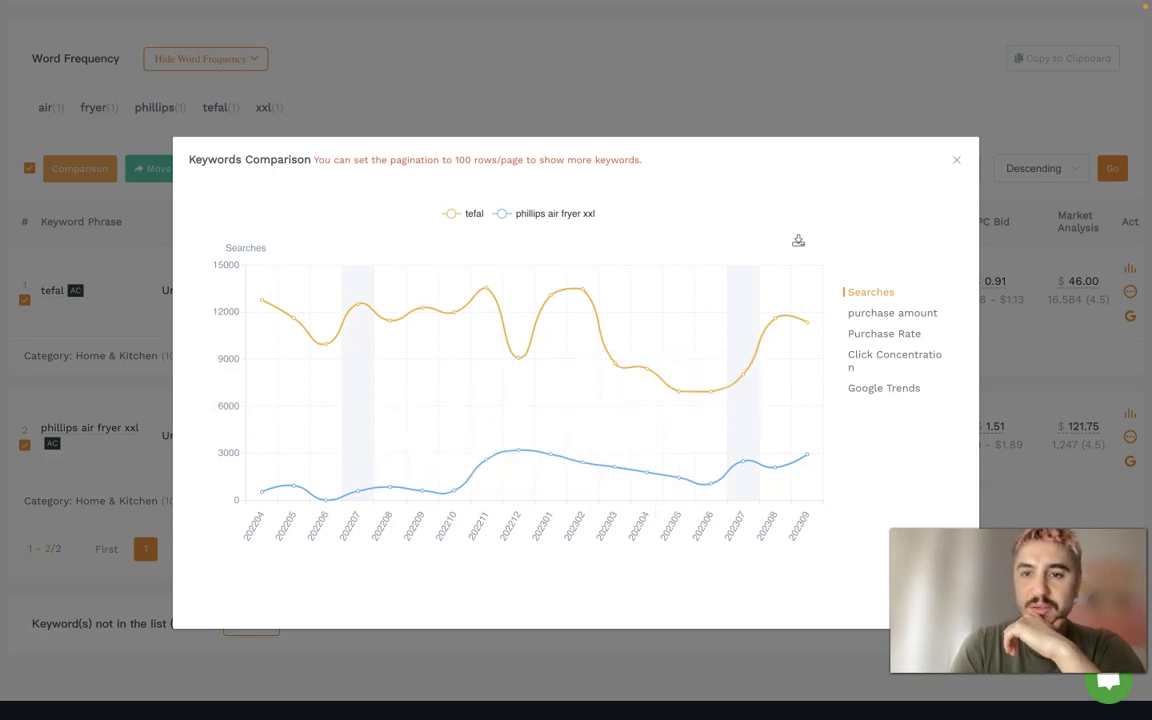
{"action": "left_click", "coordinate": [892, 312]}
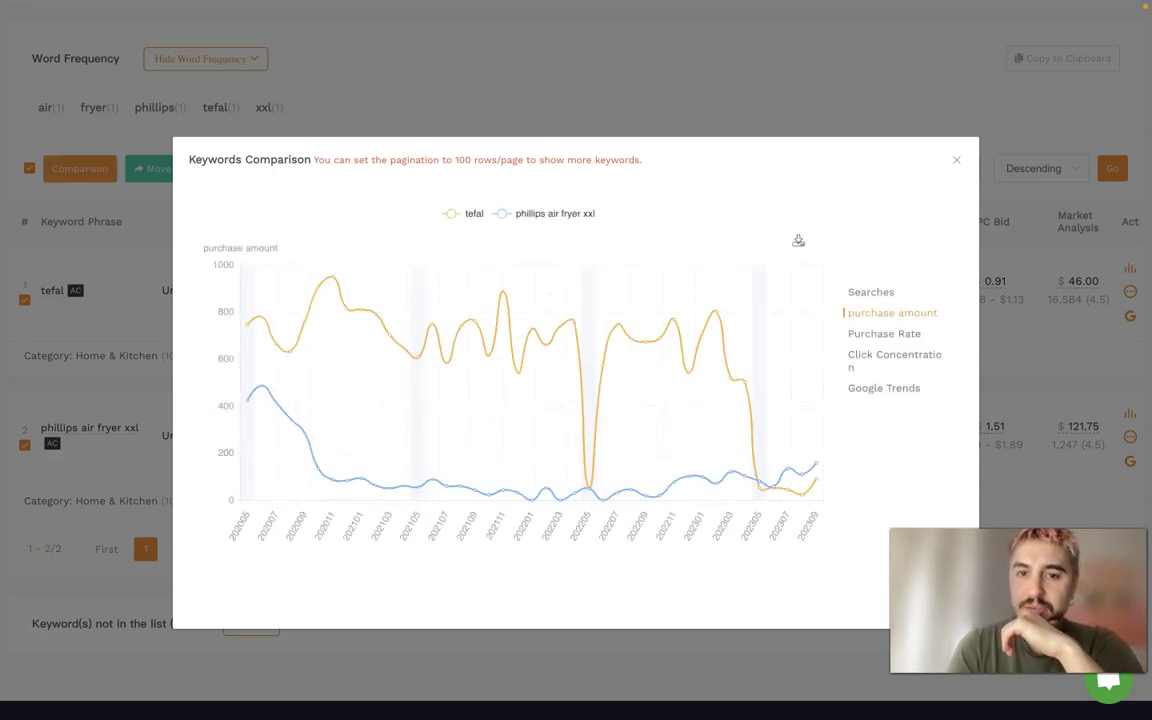
{"action": "left_click", "coordinate": [884, 333]}
{"action": "left_click", "coordinate": [893, 356]}
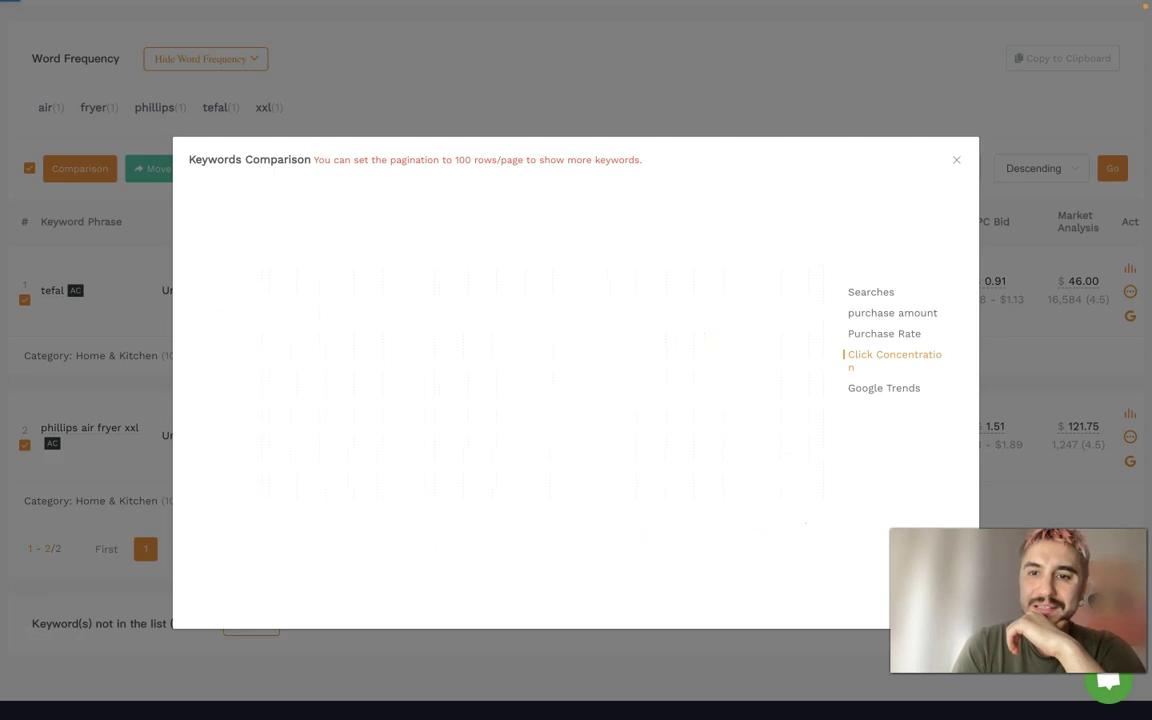
{"action": "left_click", "coordinate": [884, 388]}
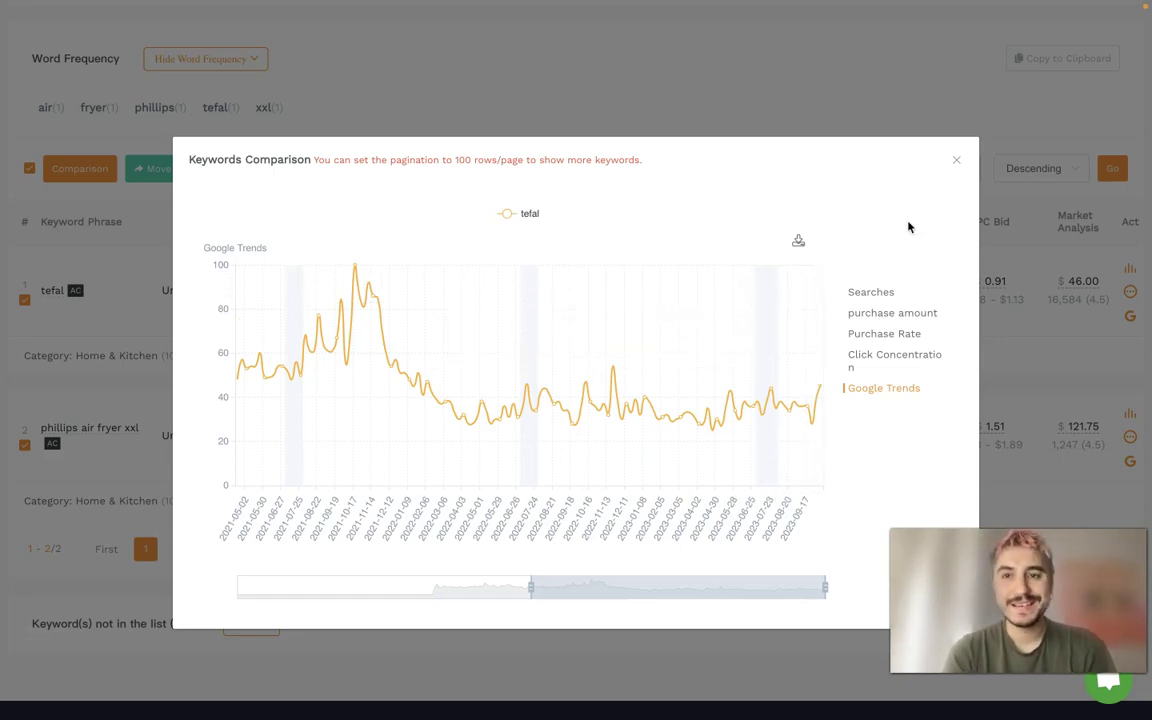
{"action": "left_click", "coordinate": [855, 640]}
{"action": "mouse_move", "coordinate": [430, 221]}
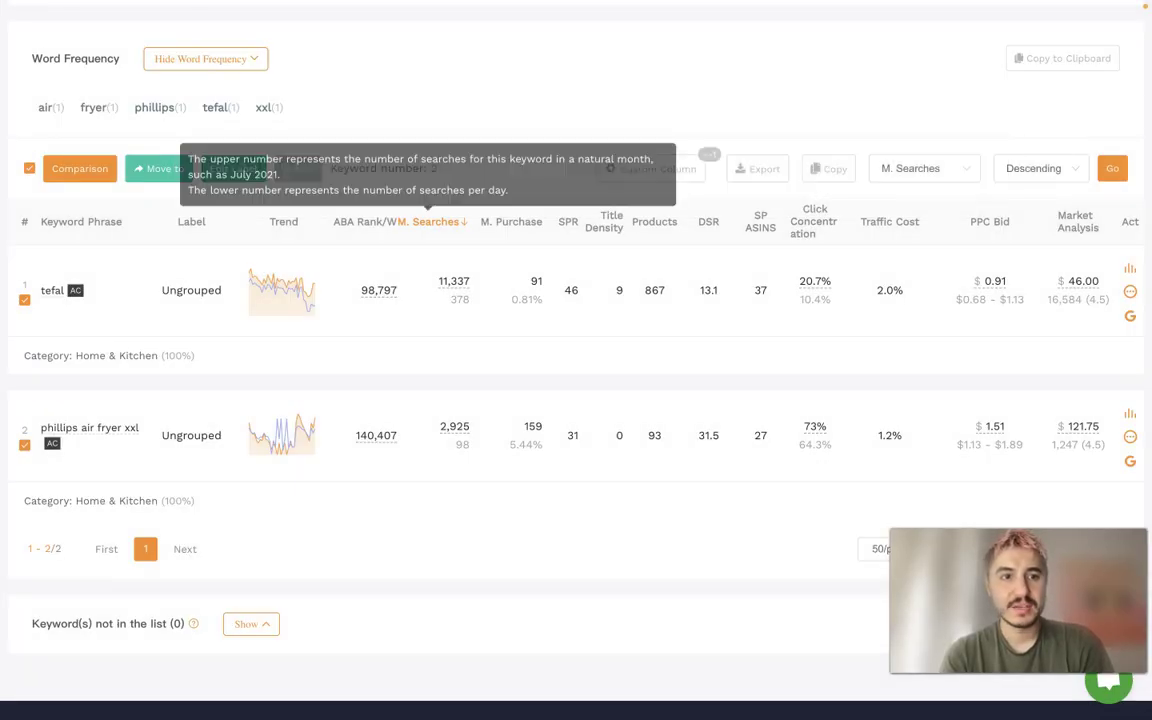
Move tefal and phillips air fryer xxl into the airfryer folder, then dismiss a stray browser menu
{"action": "left_click", "coordinate": [153, 170]}
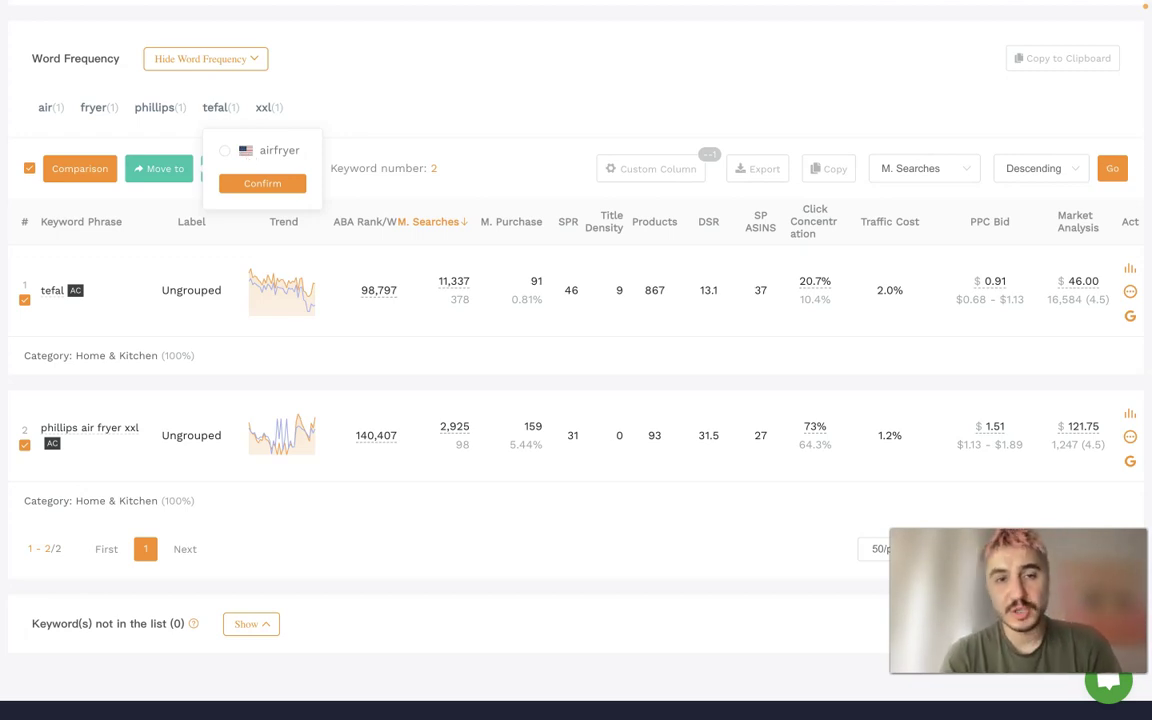
{"action": "left_click", "coordinate": [262, 183]}
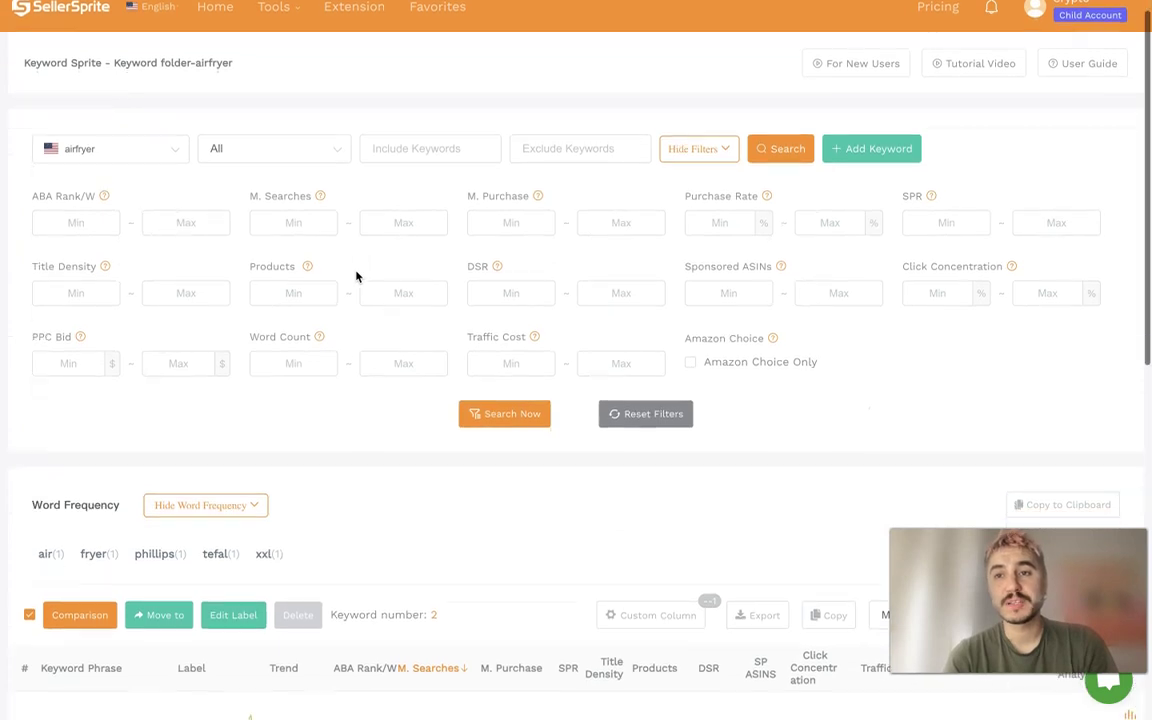
{"action": "right_click", "coordinate": [357, 276]}
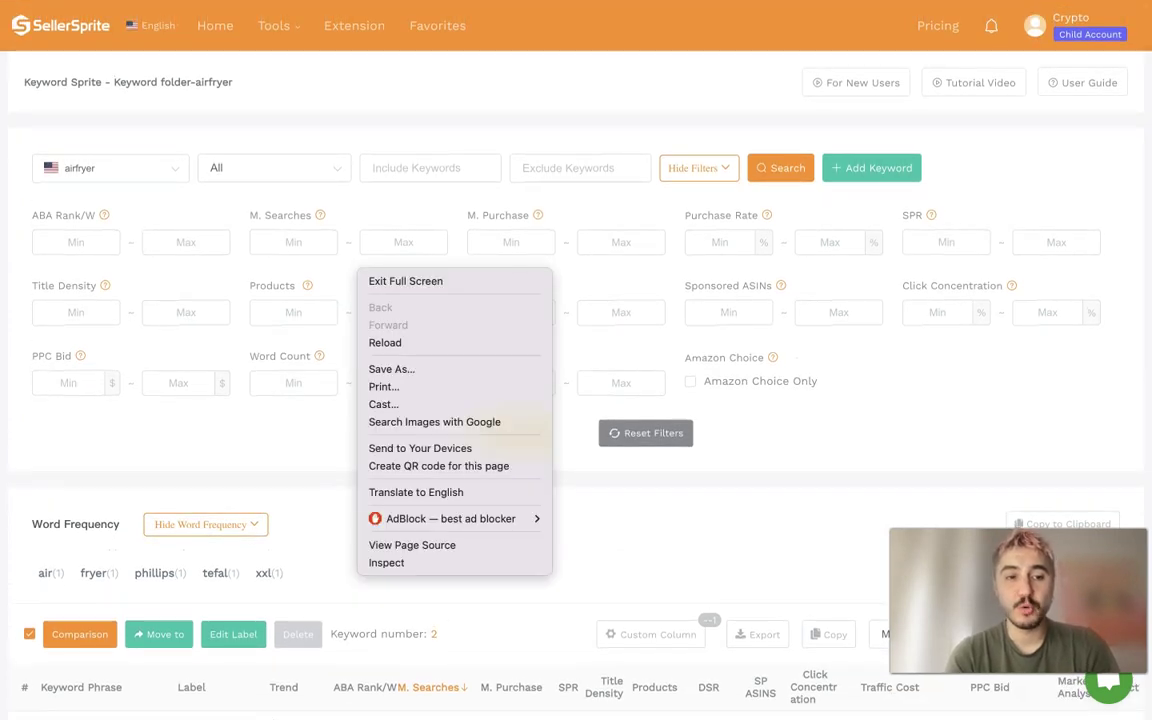
{"action": "left_click", "coordinate": [690, 505]}
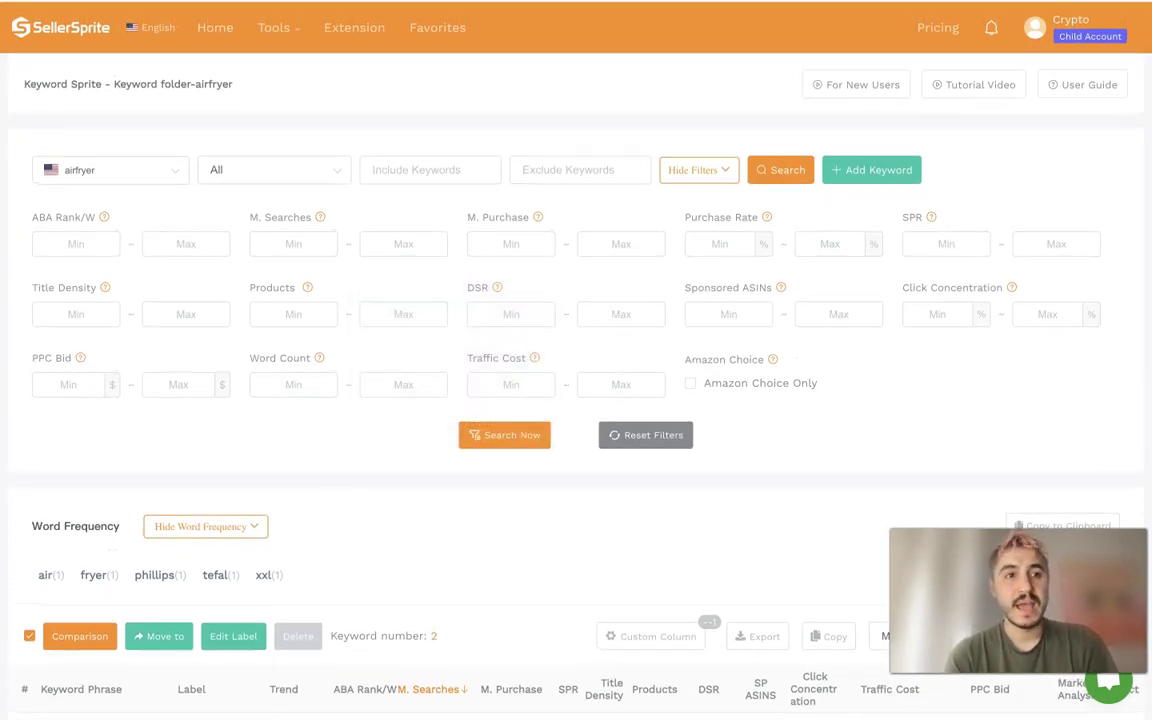